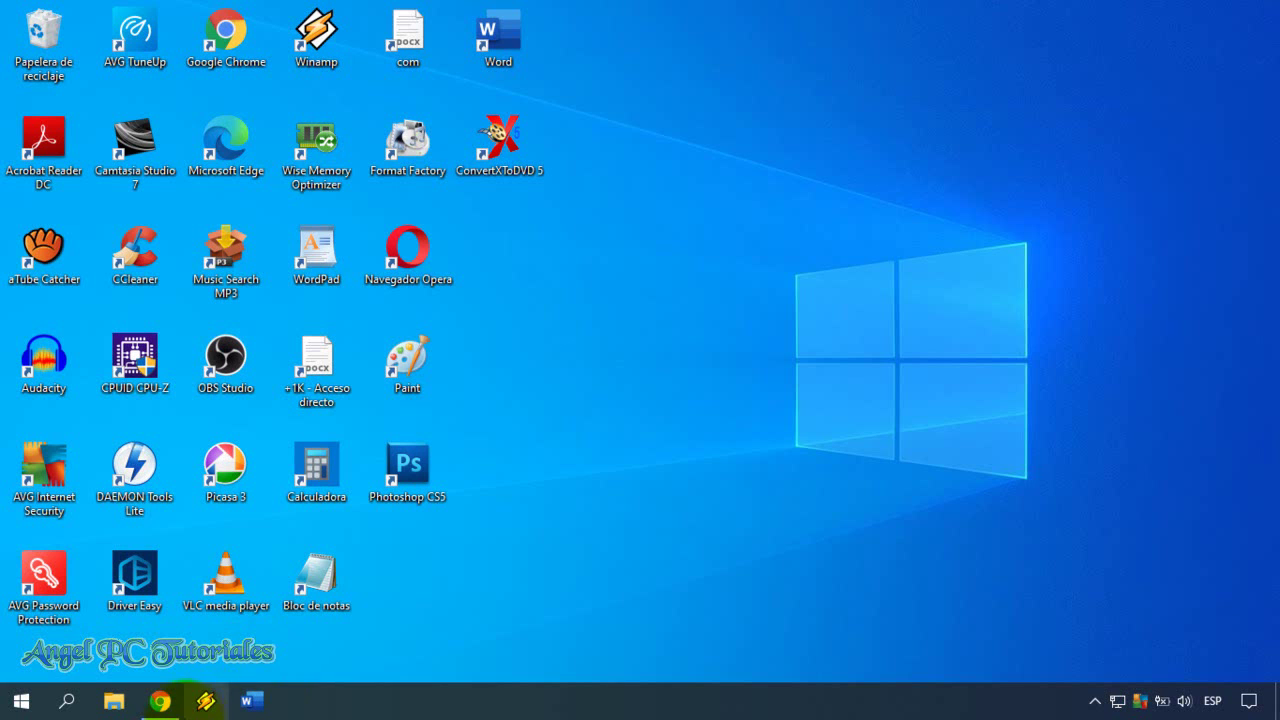
Translate the Photopea start page from English into Spanish (español) using Chrome's Translate.
left_click(160, 701)
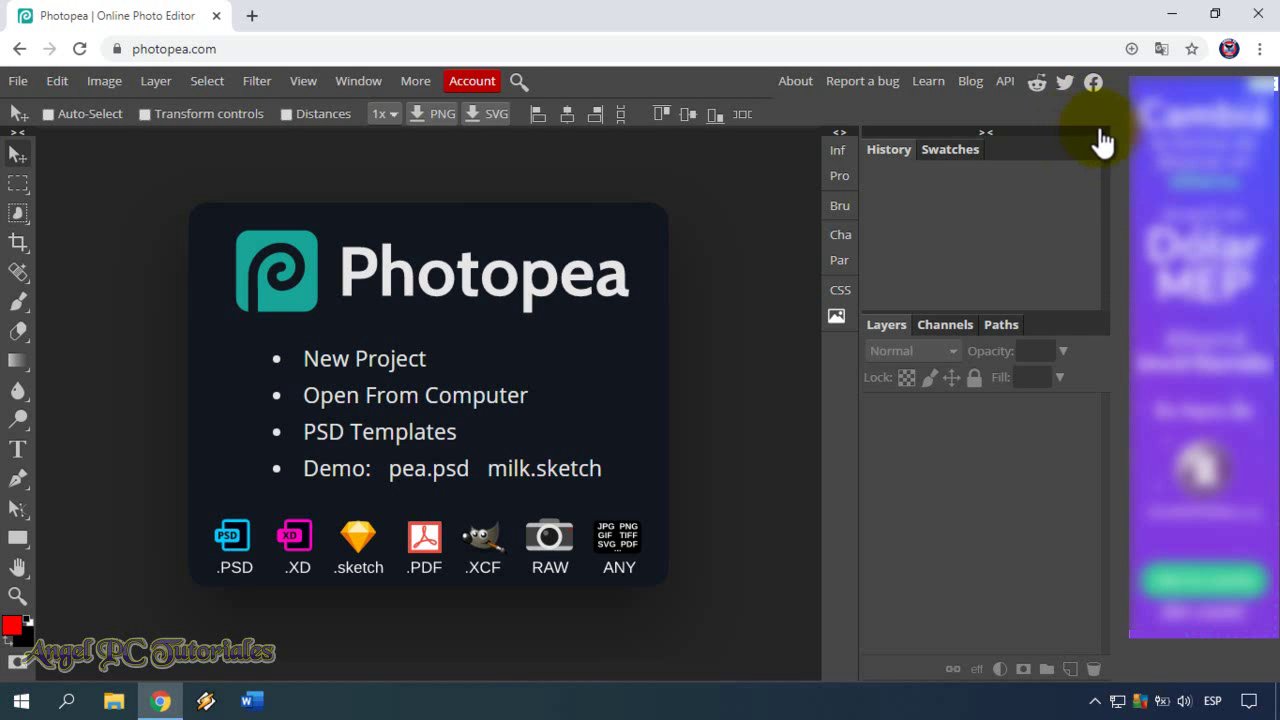
left_click(1158, 49)
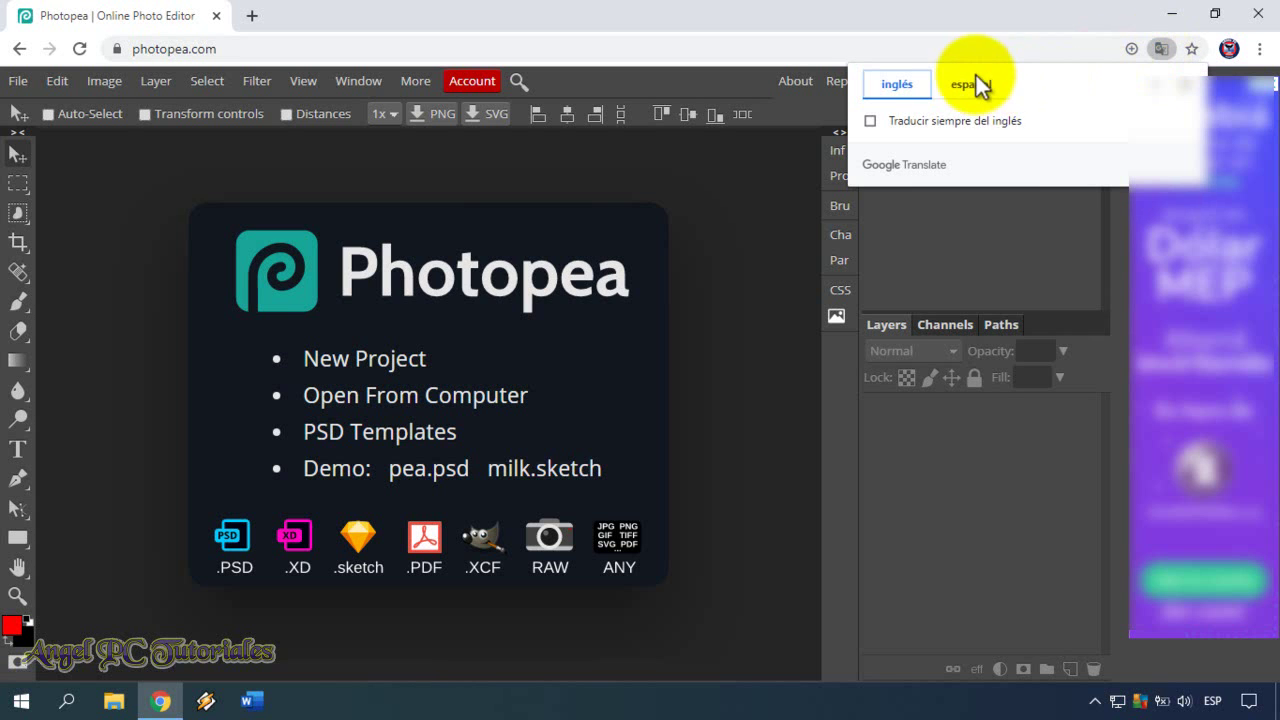
left_click(975, 85)
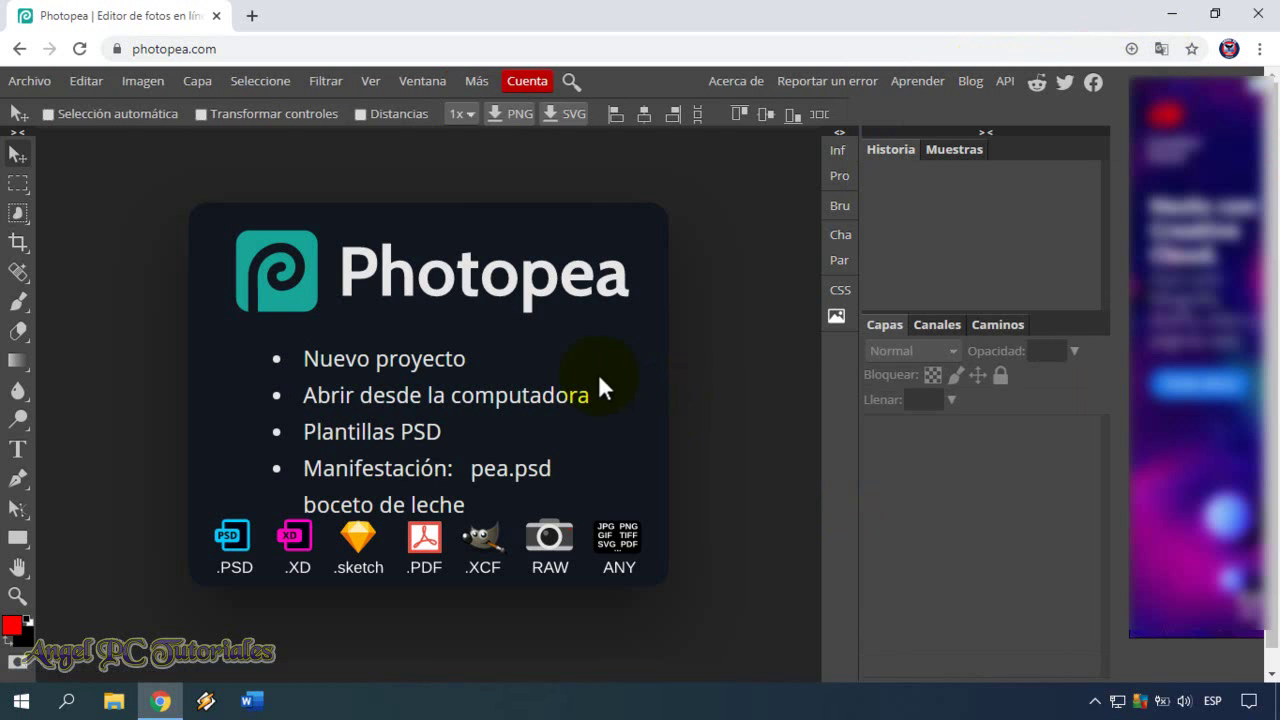
Open the 'Foto para el video' face photo from the Imágenes folder.
left_click(507, 393)
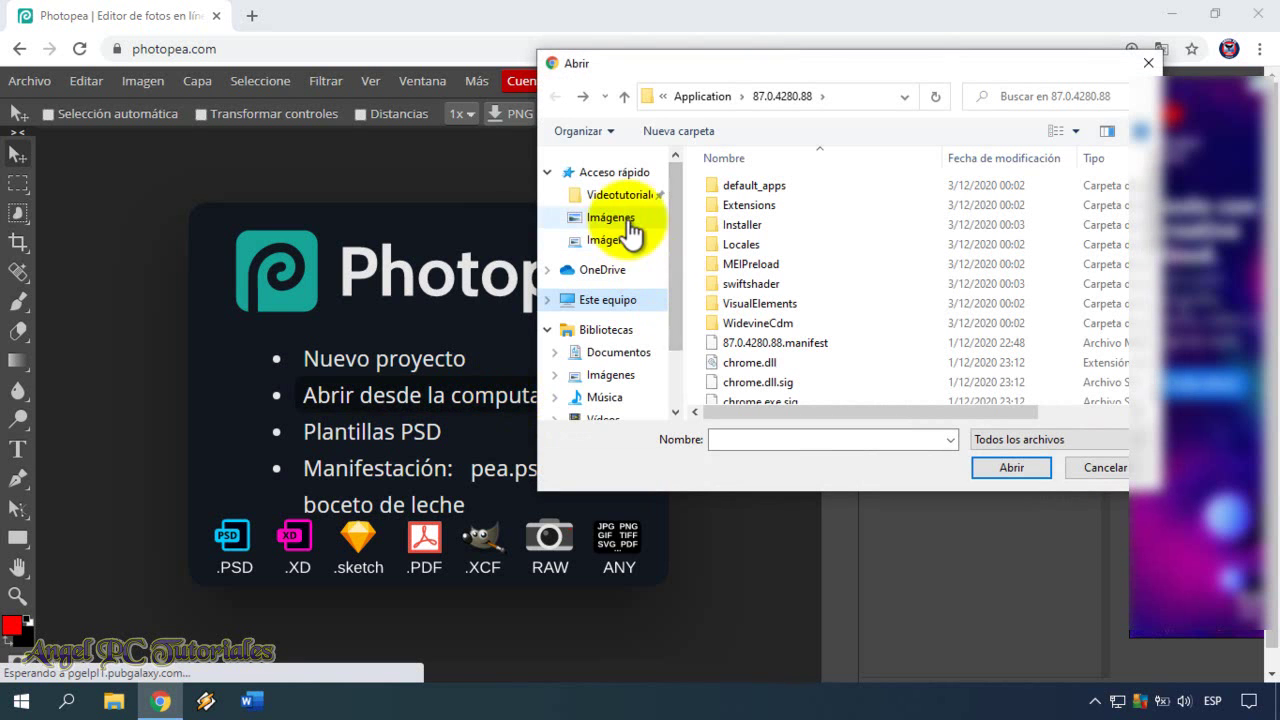
left_click(622, 220)
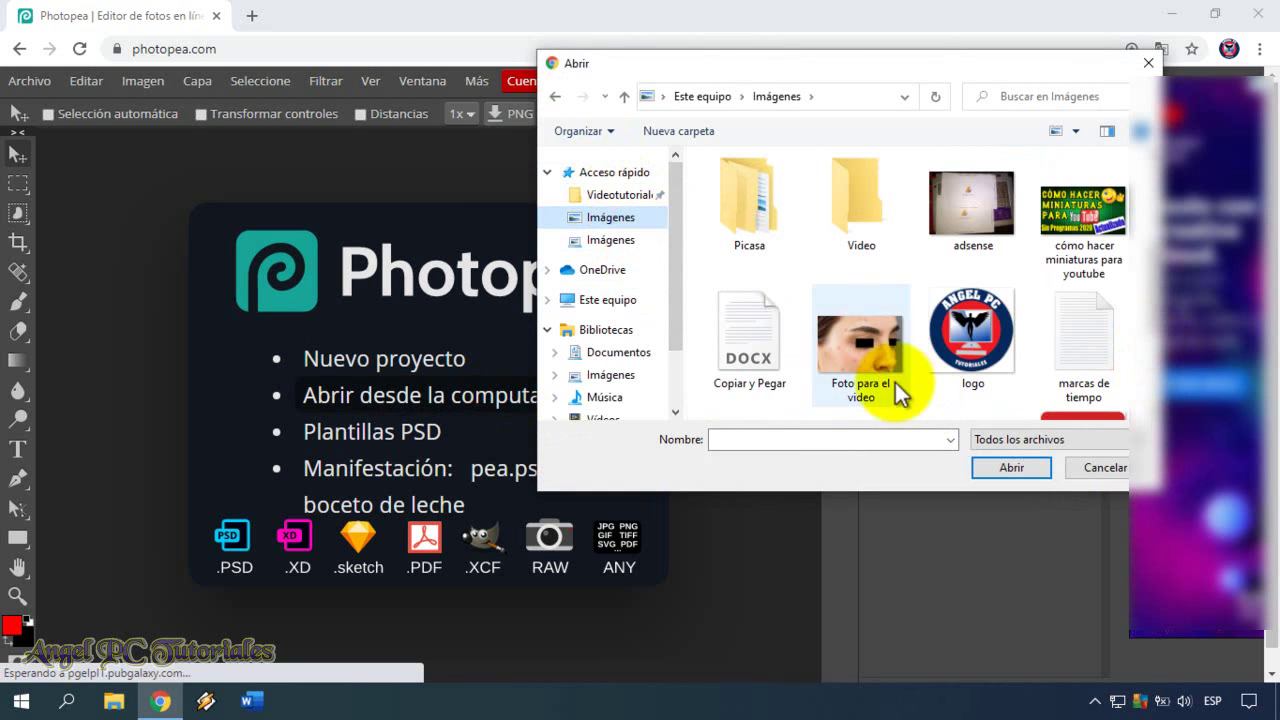
left_click(857, 365)
left_click(1000, 470)
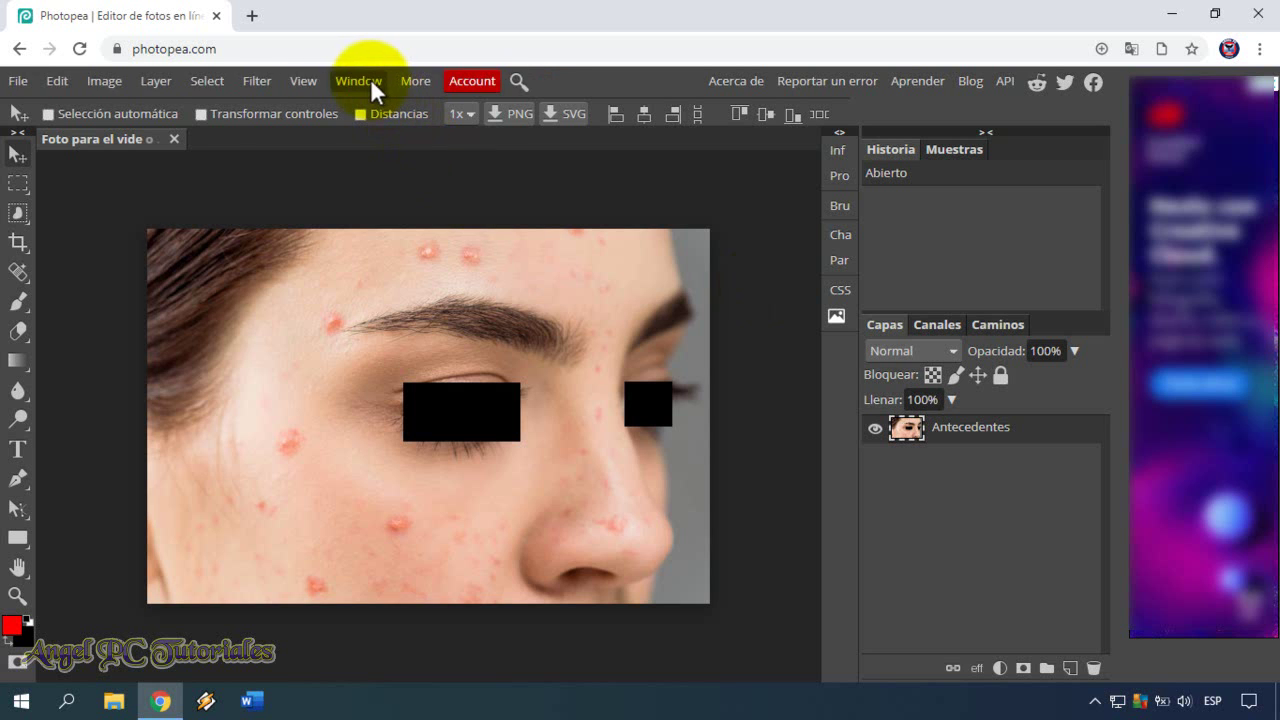
Zoom in closely on the eye and eyebrow area.
left_click(372, 79)
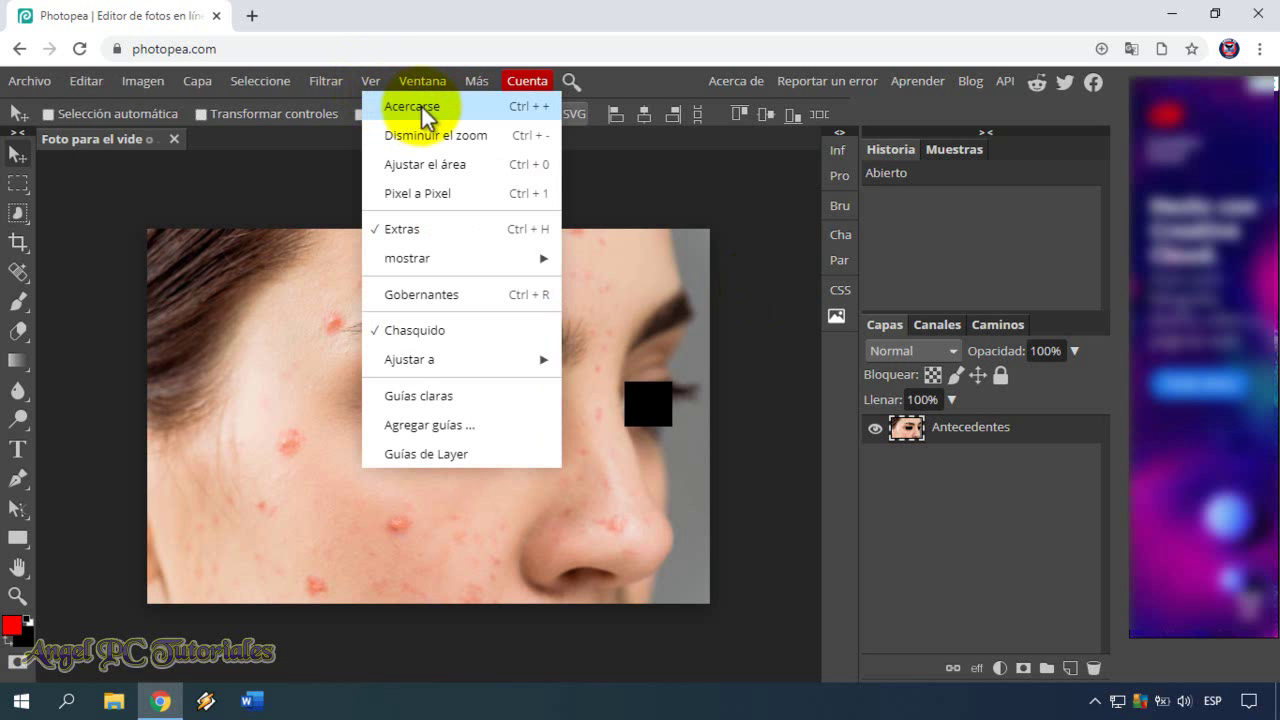
left_click(421, 104)
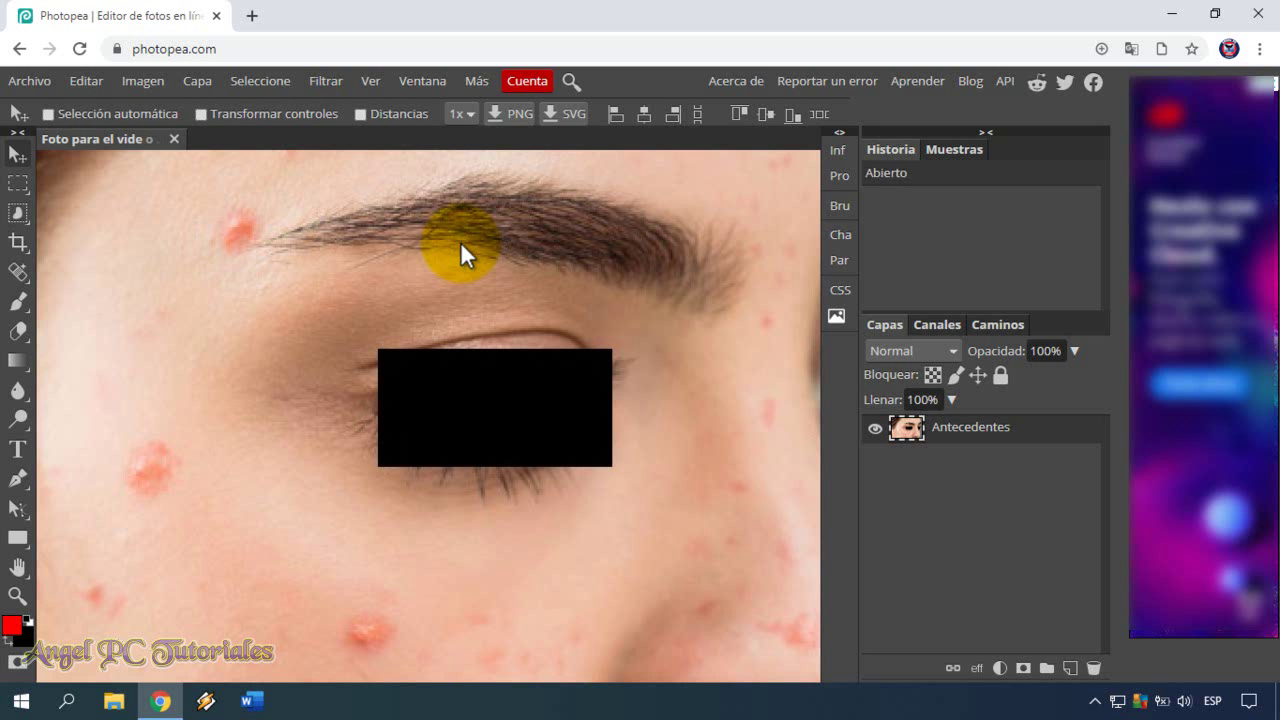
key("ctrl")
key("ctrl+plus")
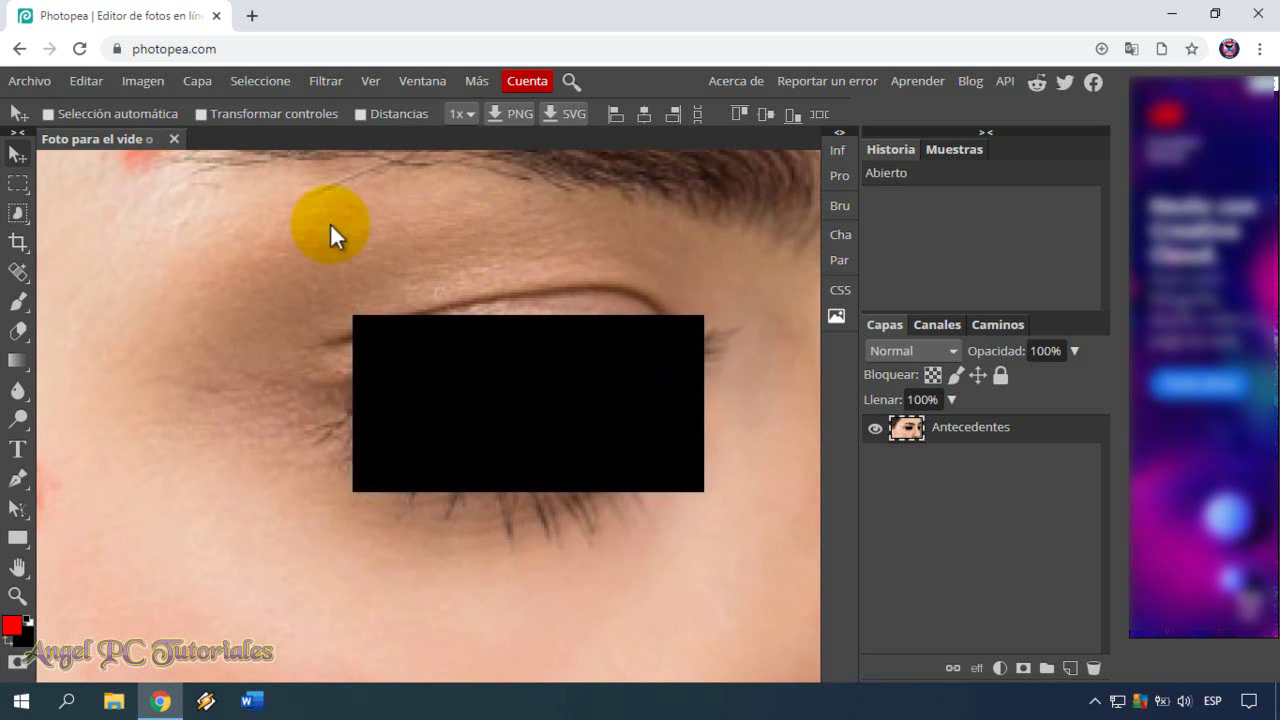
Shift the photo layer down and to the right with the Move tool, then zoom out.
left_click(19, 155)
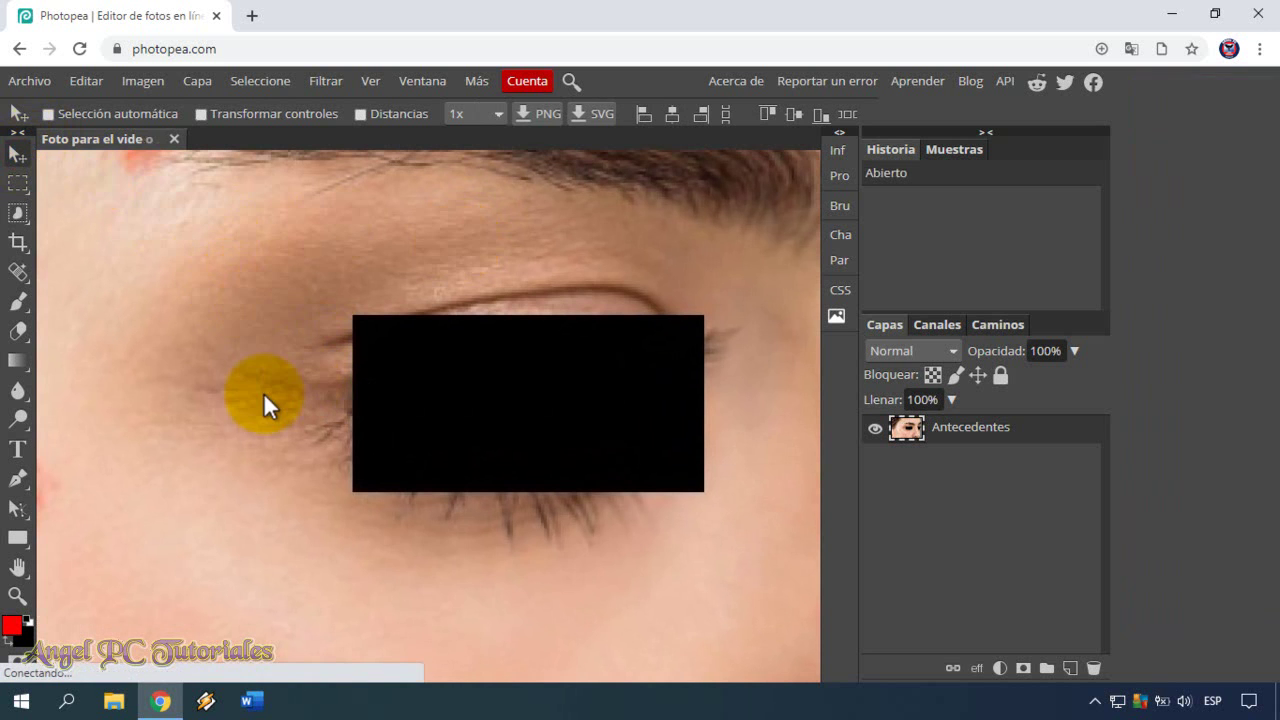
left_click_drag(263, 392, 408, 482)
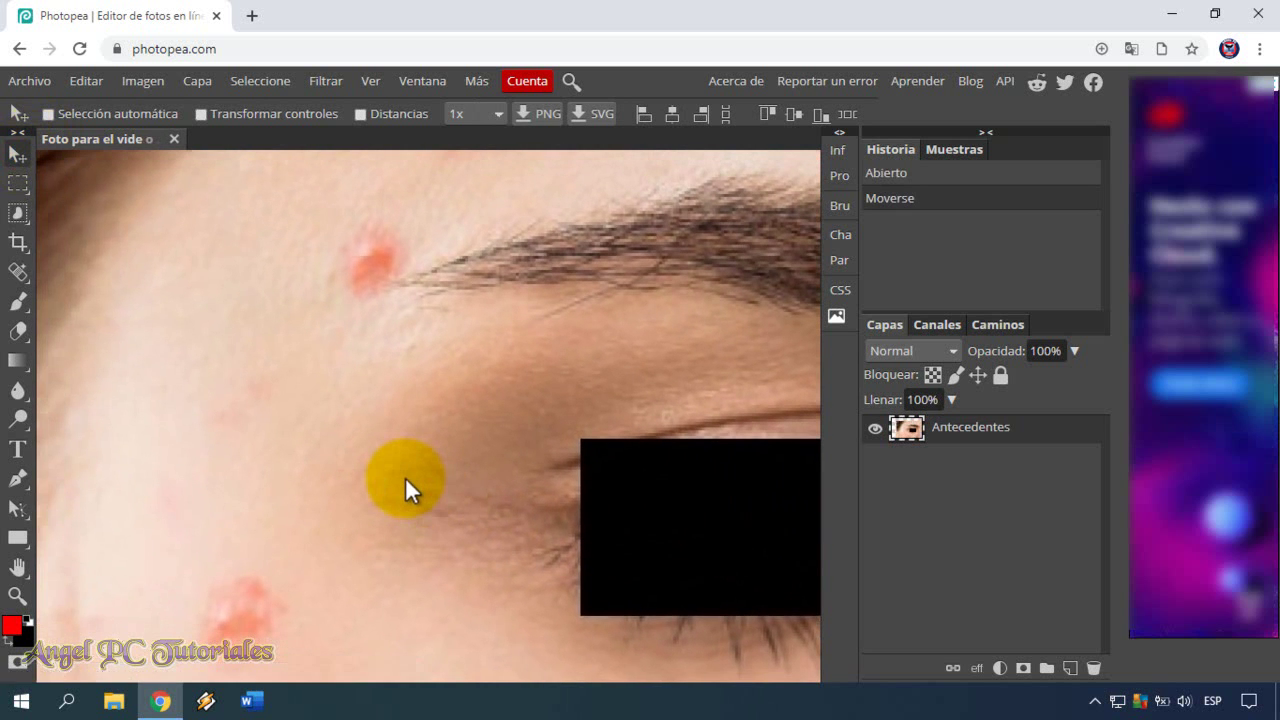
left_click(367, 80)
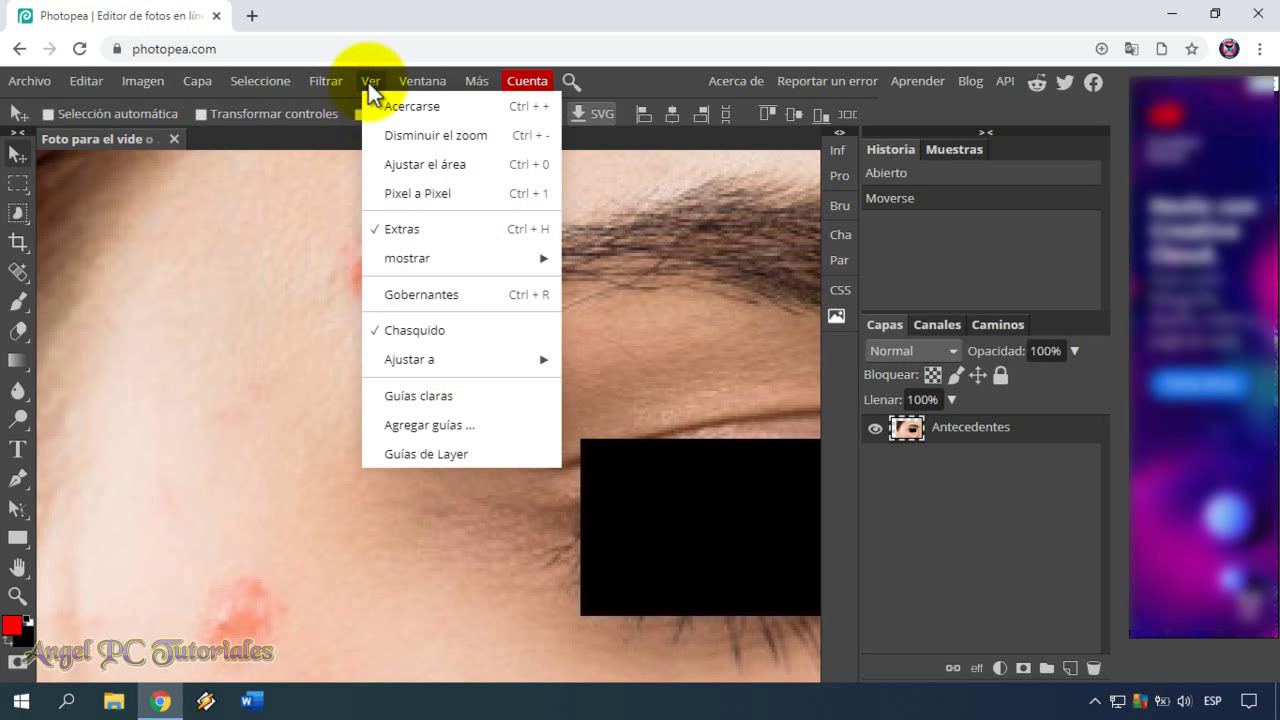
left_click(436, 133)
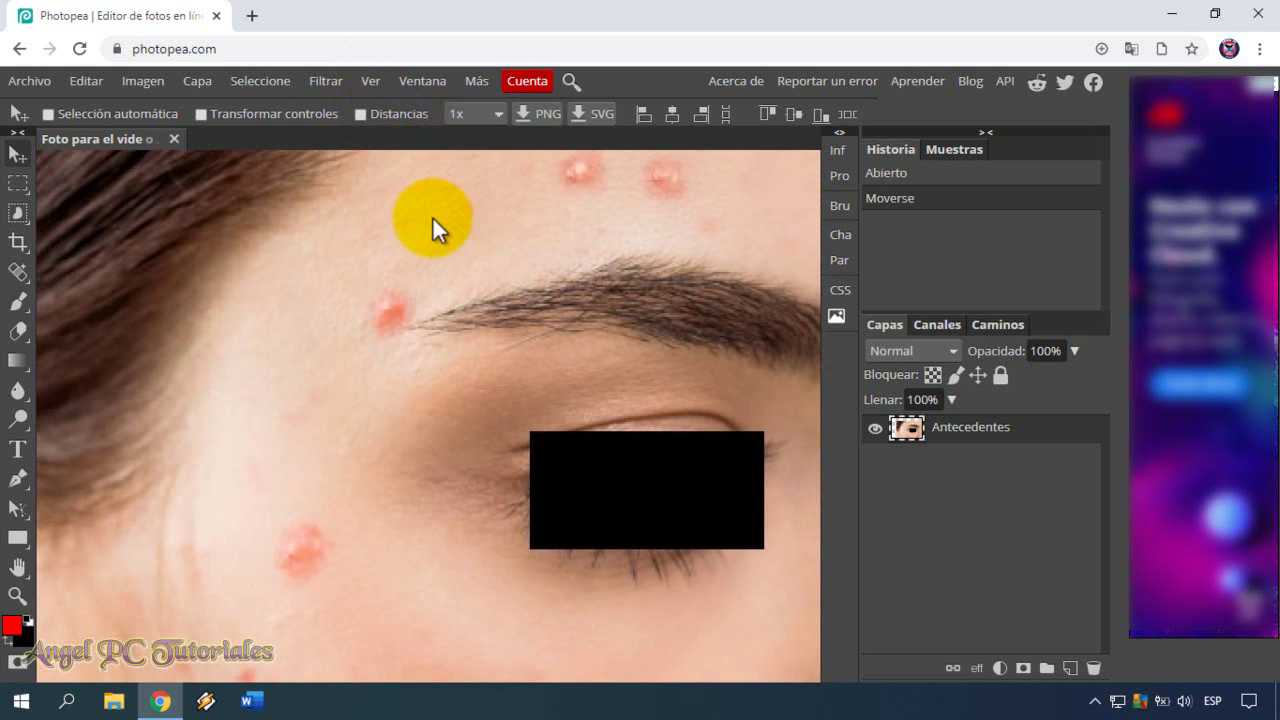
Drag the photo back over the canvas and fit the whole image to the window.
key("ctrl+minus")
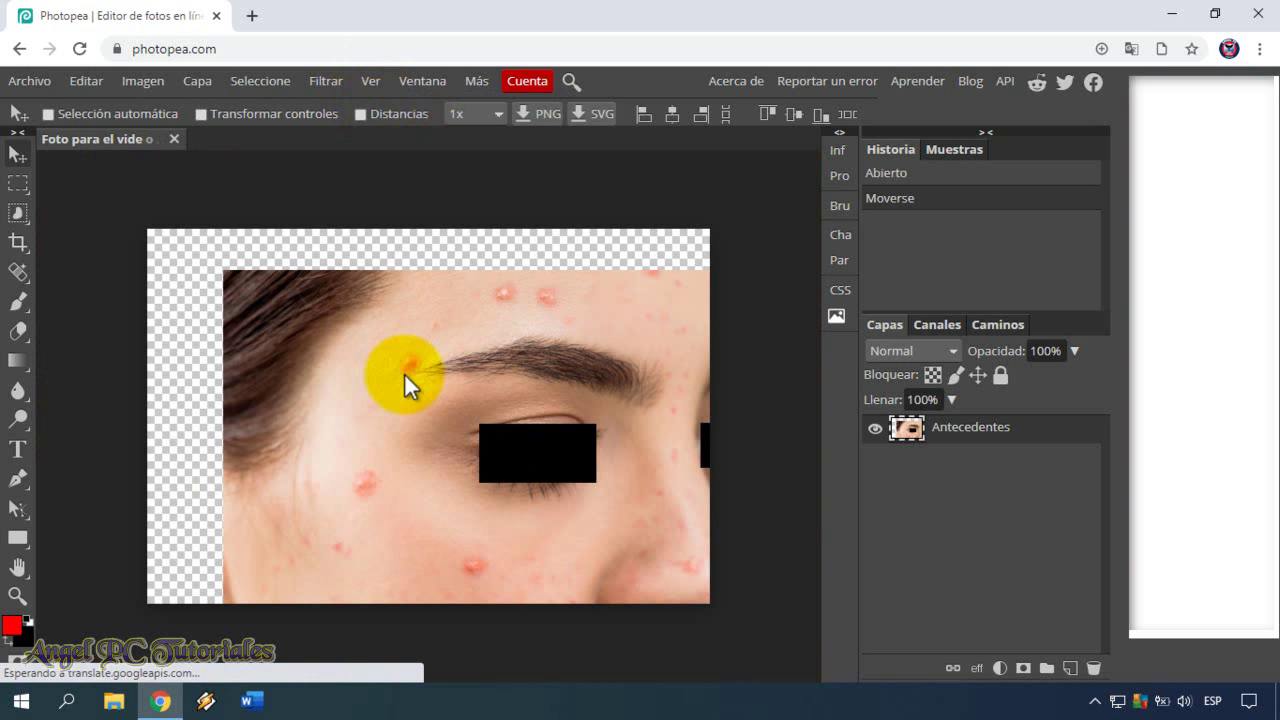
left_click_drag(405, 424, 330, 386)
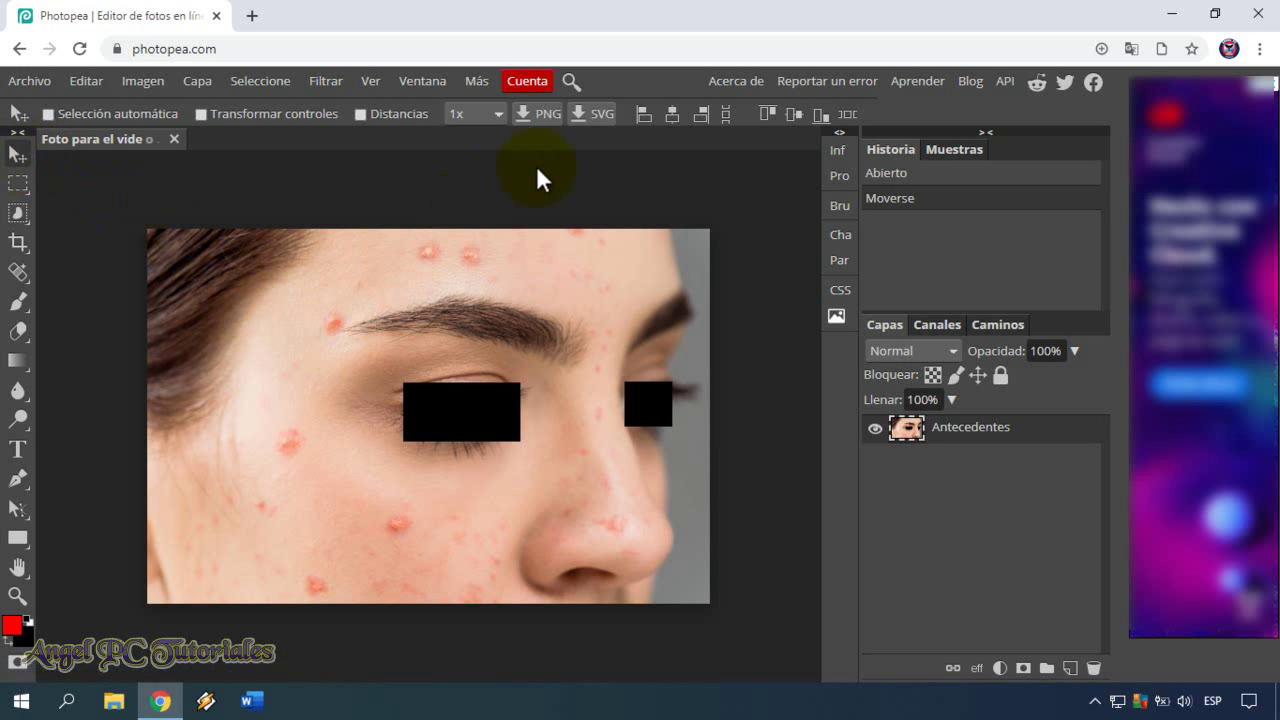
left_click(376, 79)
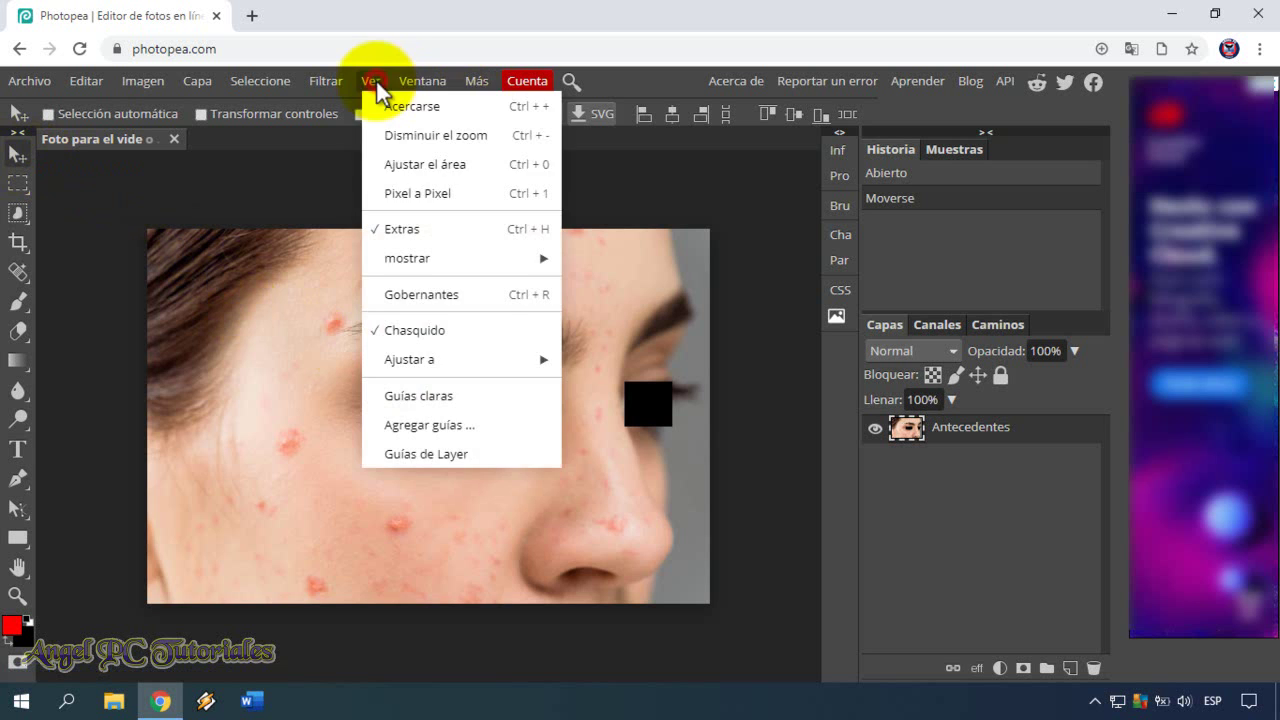
left_click(402, 160)
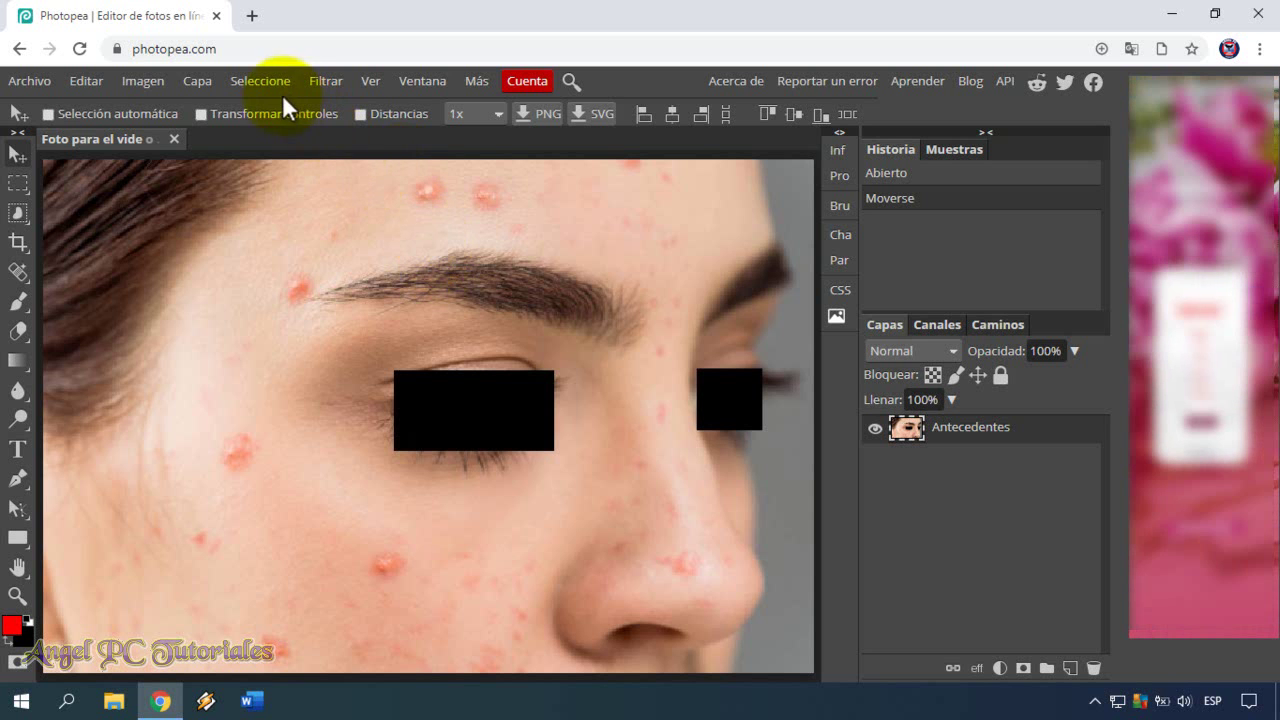
Duplicate the photo layer into 'Copia de fondo' above 'Antecedentes'.
left_click(197, 82)
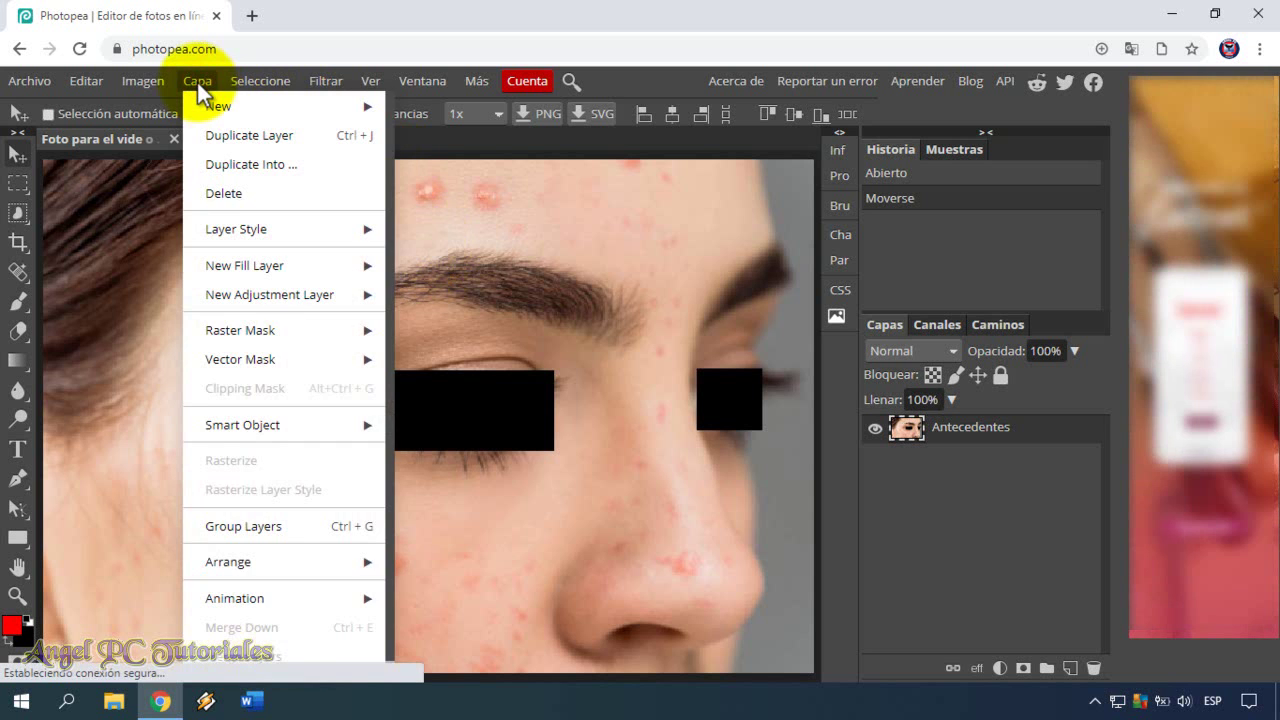
left_click(253, 133)
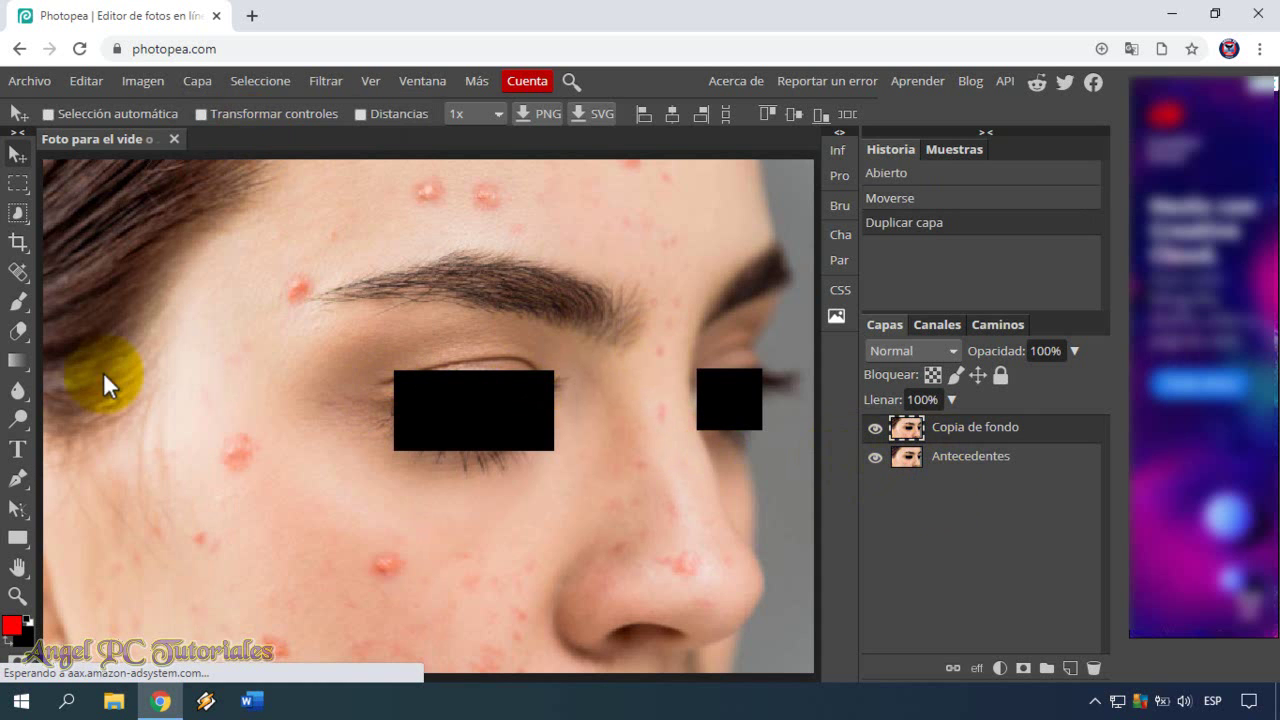
Select the Spot Healing Brush and raise its size from 15 to 33 px.
left_click(20, 272)
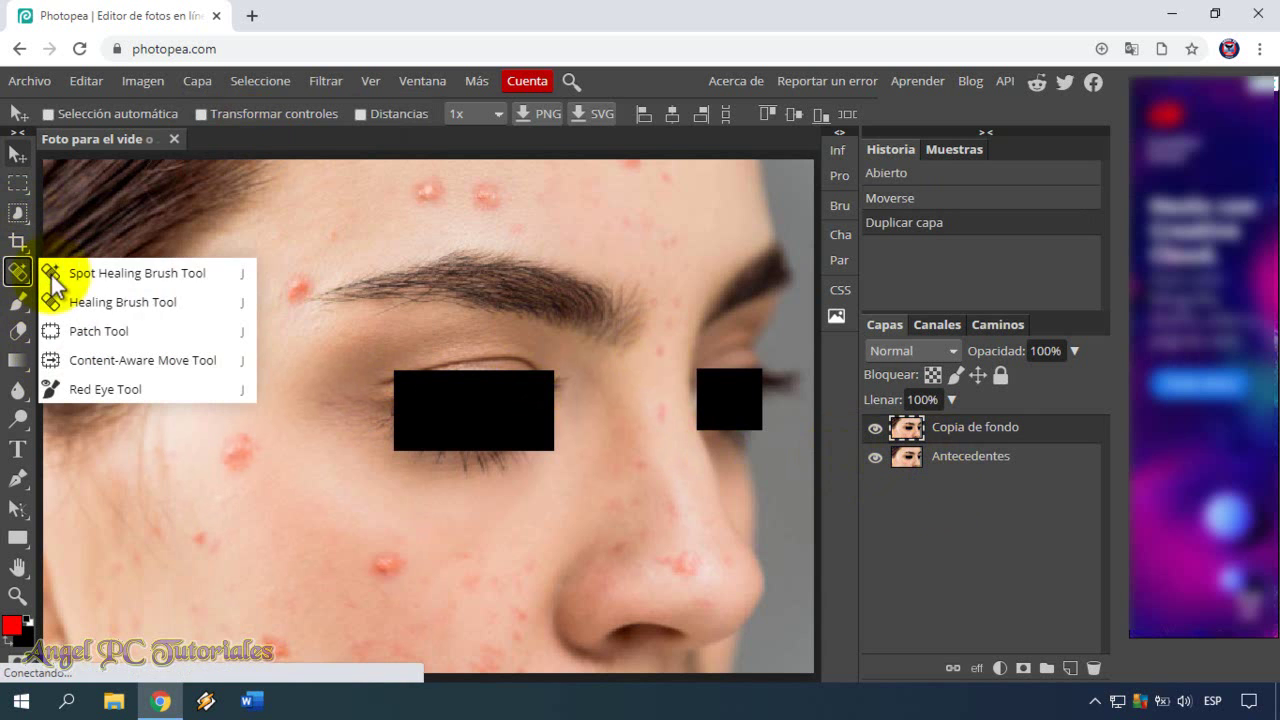
left_click(112, 272)
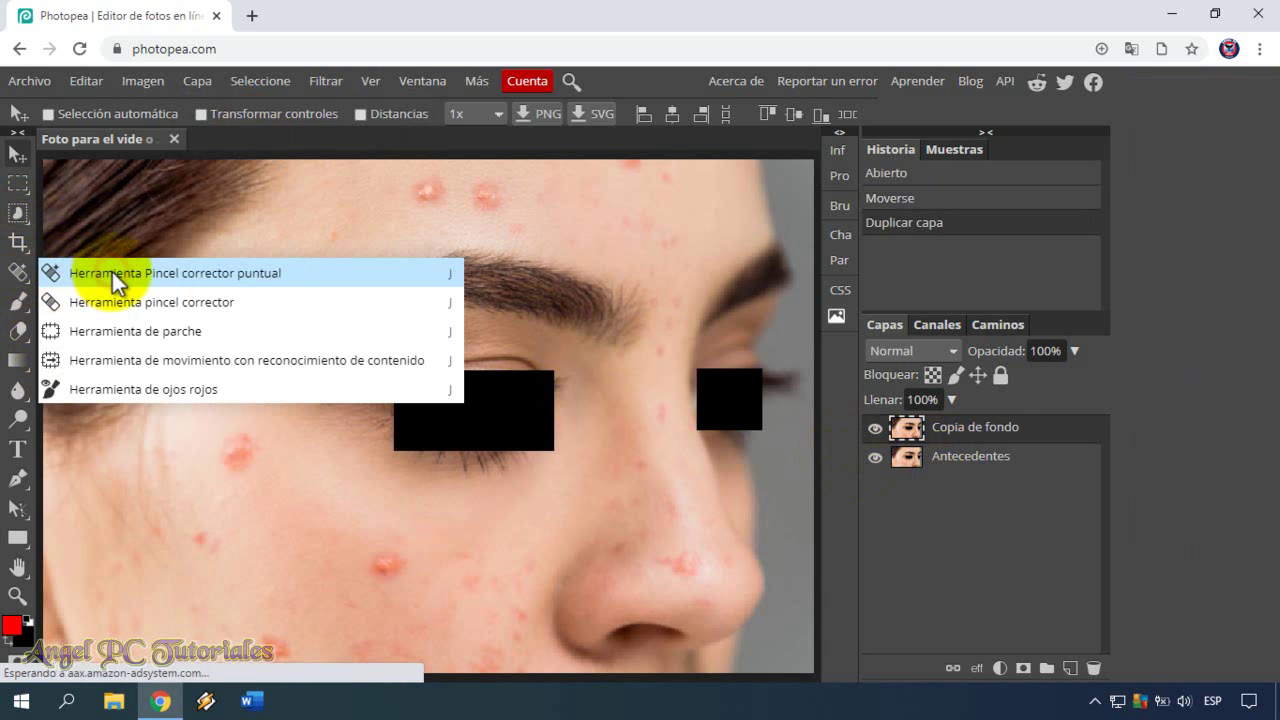
left_click(112, 272)
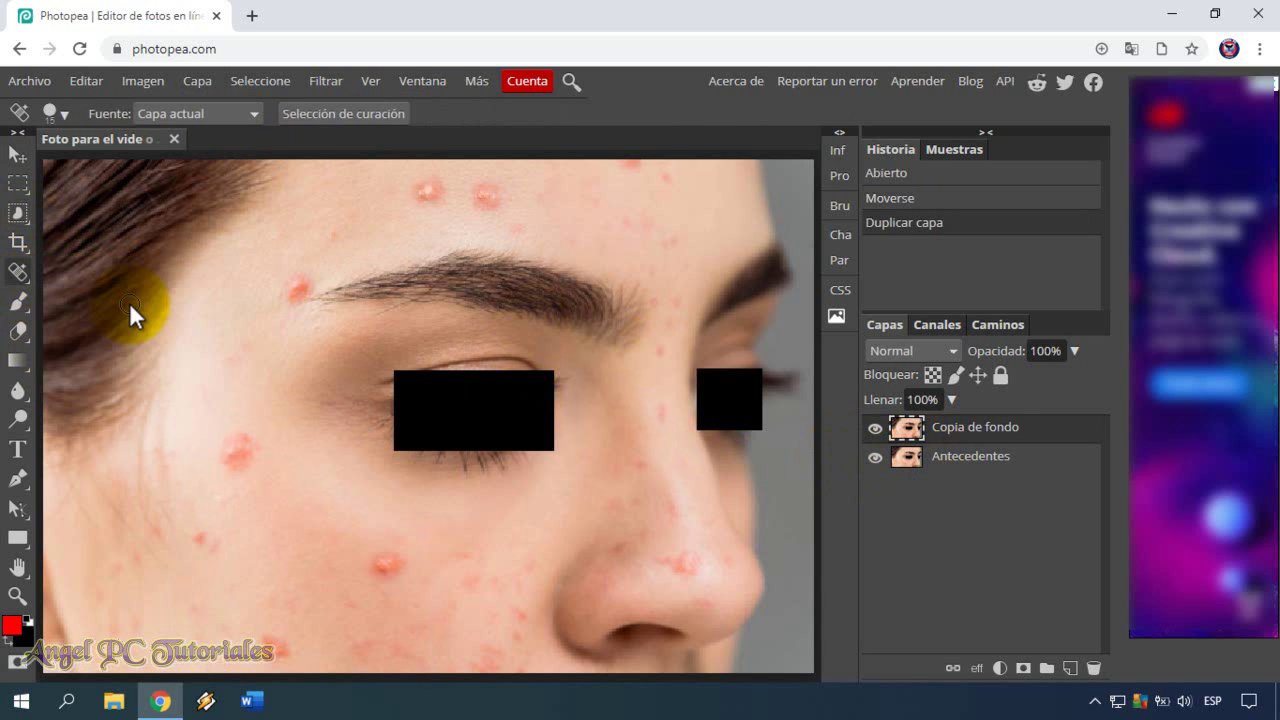
left_click(62, 113)
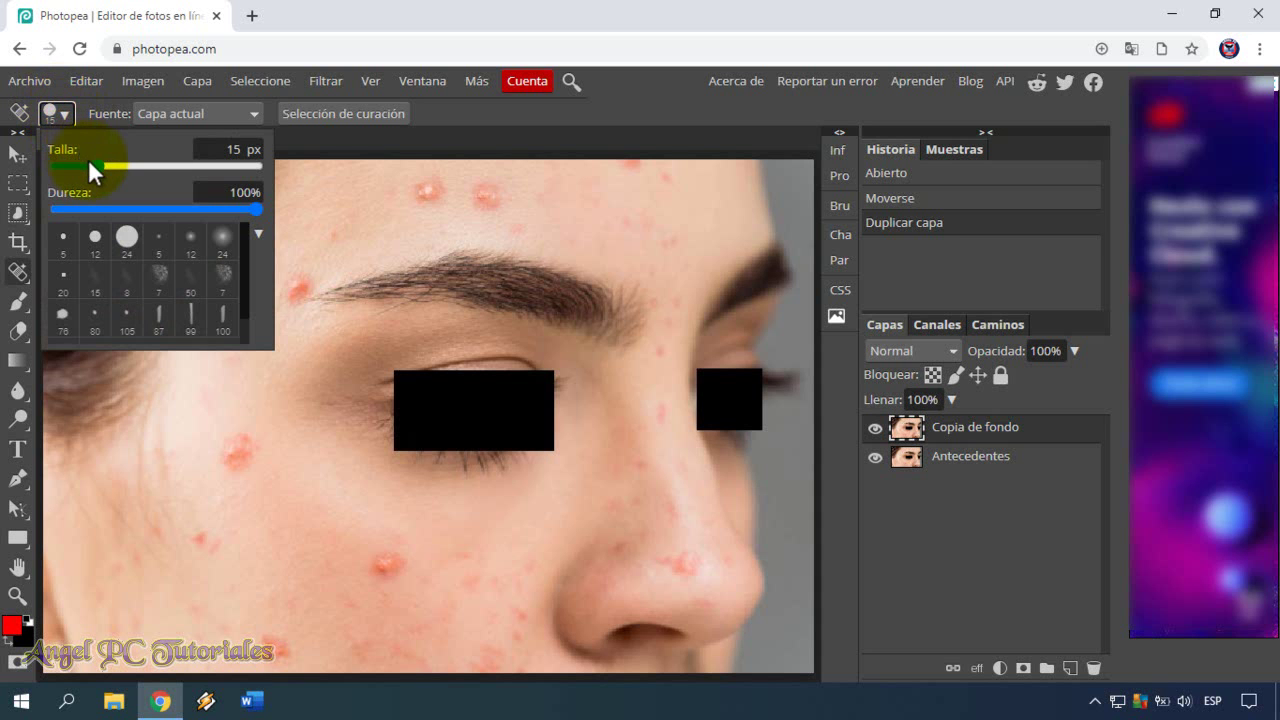
left_click_drag(97, 160, 113, 163)
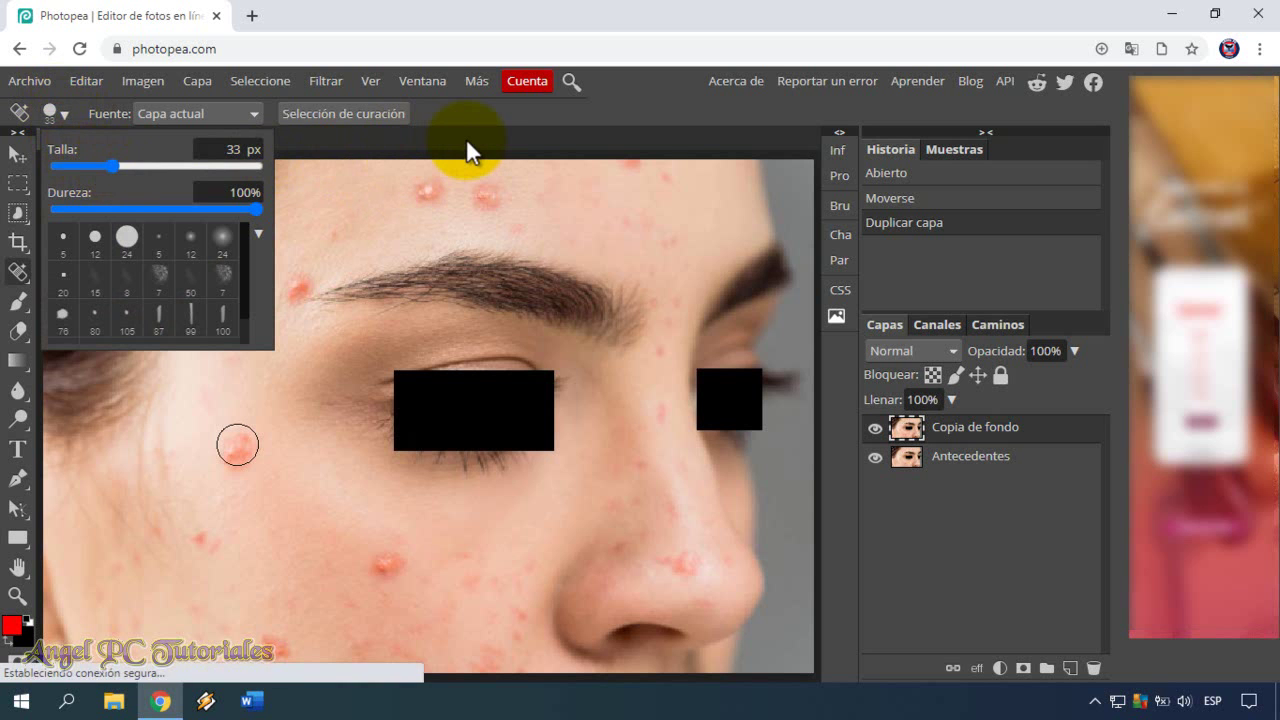
left_click(466, 138)
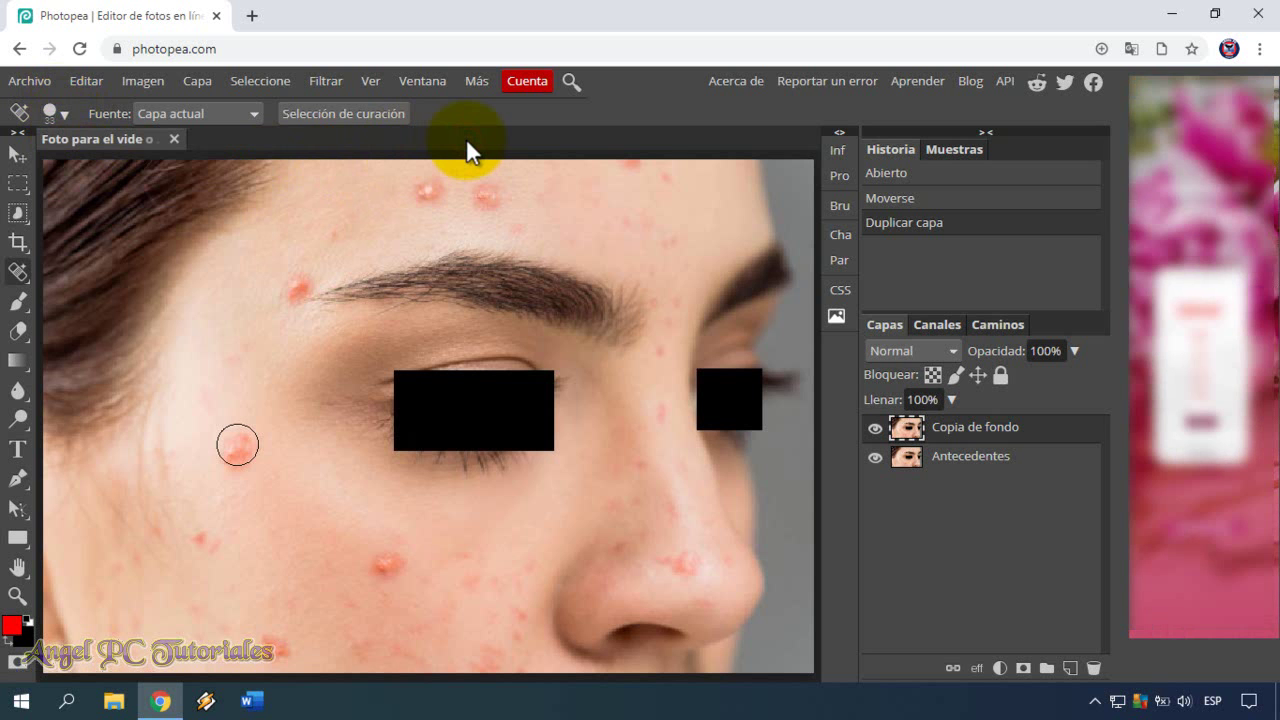
Heal acne spots on the cheeks, beside the eyebrow, on the forehead and nose.
left_click(386, 564)
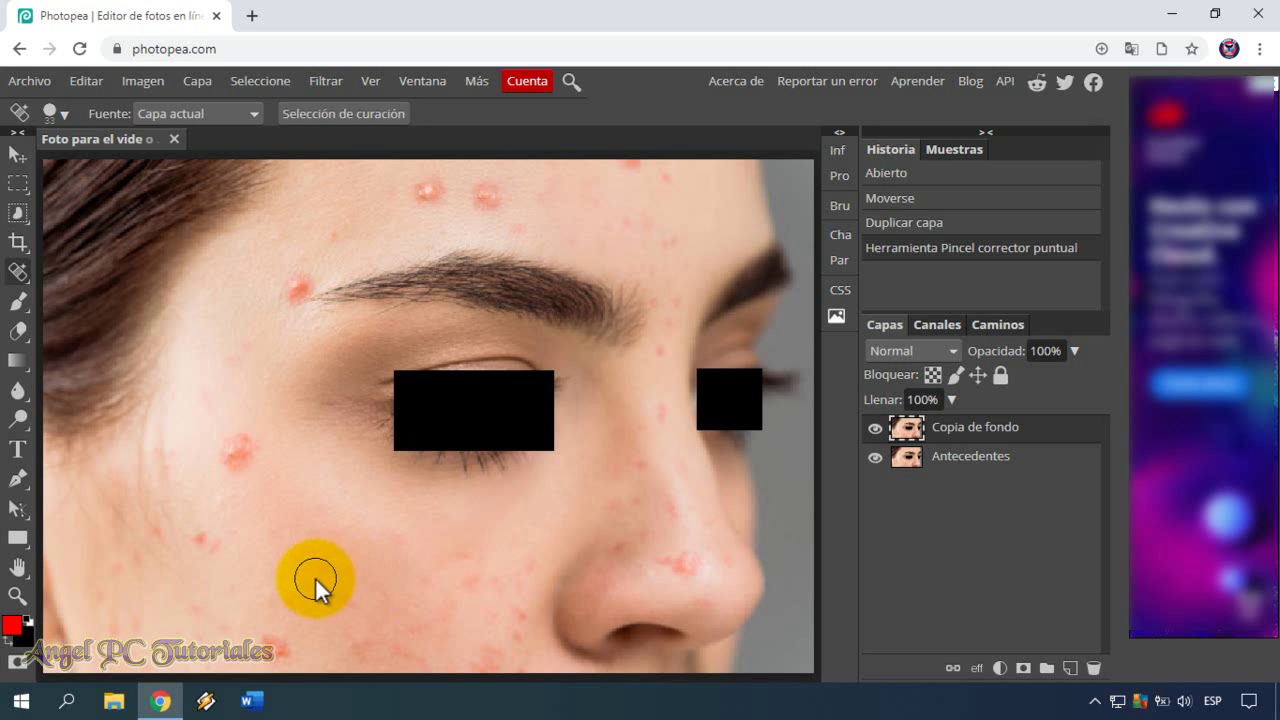
left_click(236, 448)
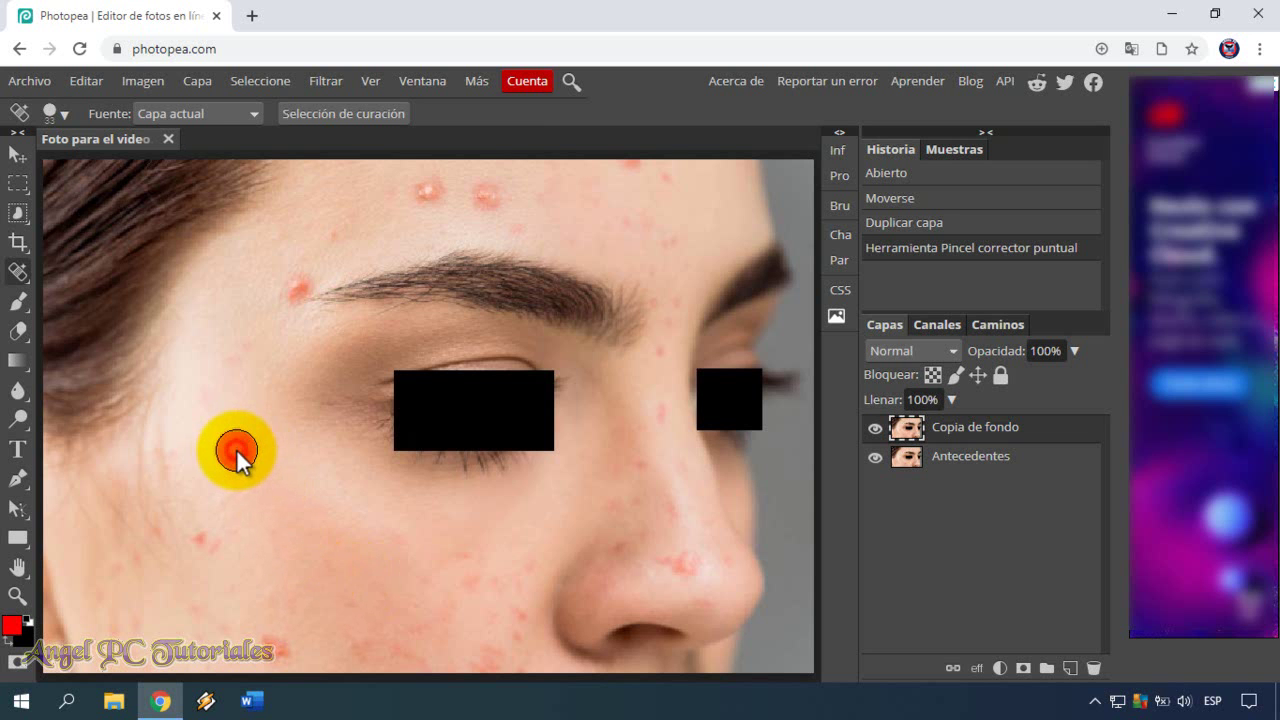
left_click(295, 287)
left_click(296, 287)
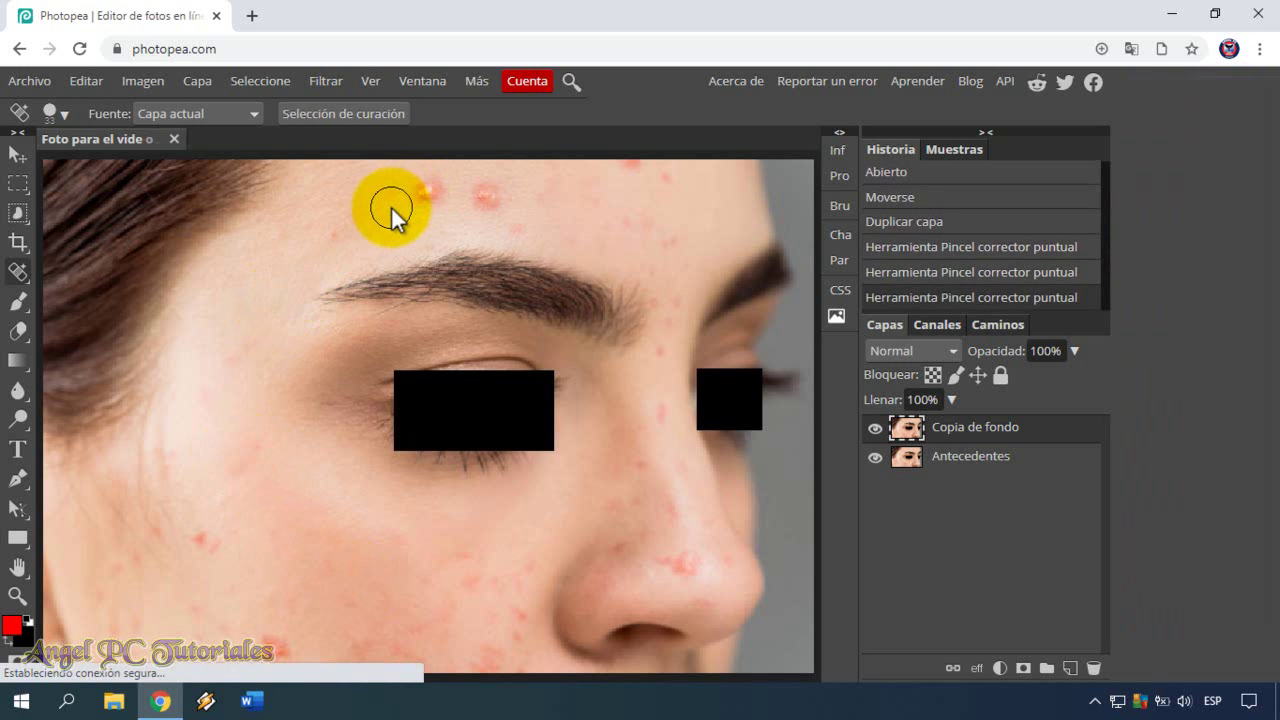
left_click(424, 192)
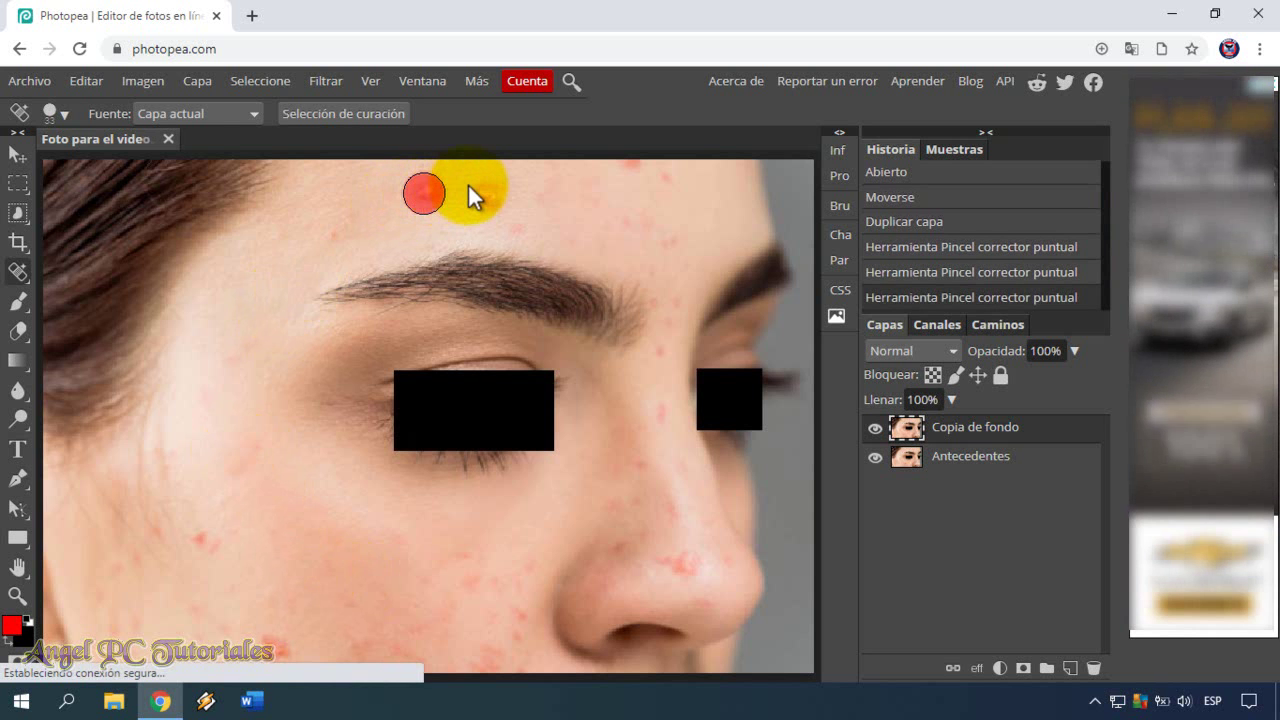
left_click(484, 194)
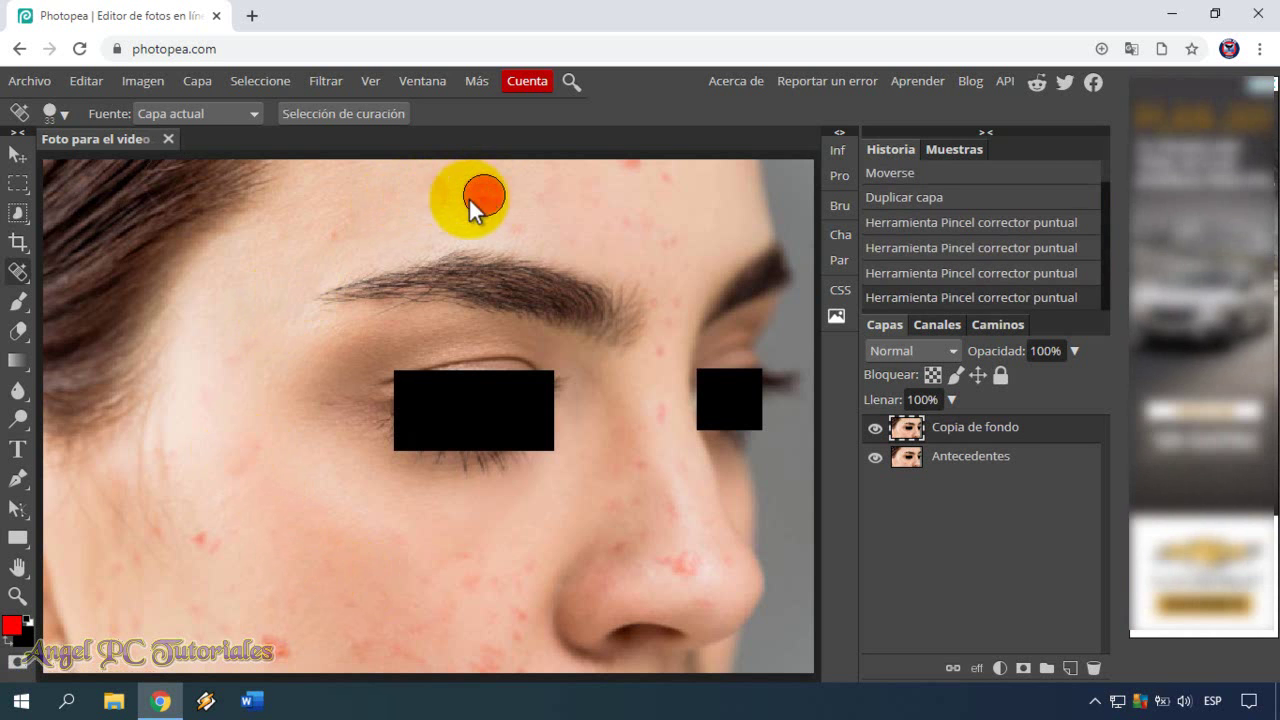
left_click(273, 650)
left_click(680, 563)
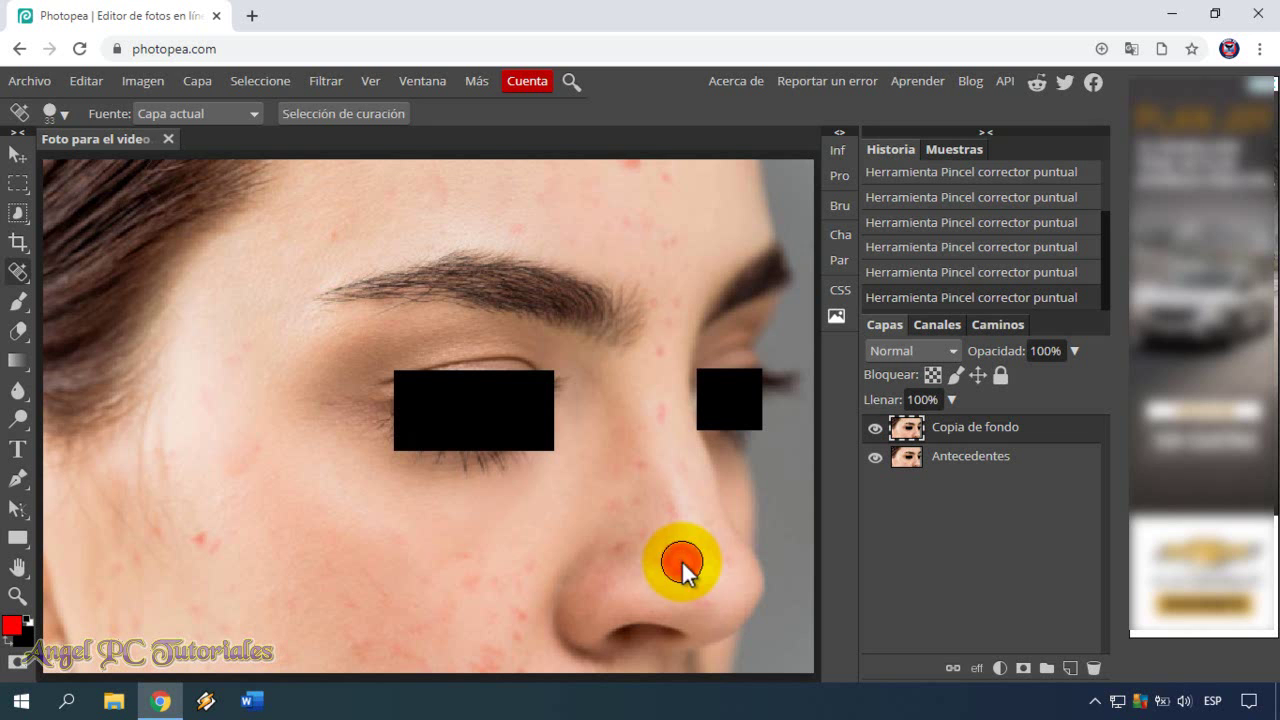
left_click(632, 165)
left_click(663, 183)
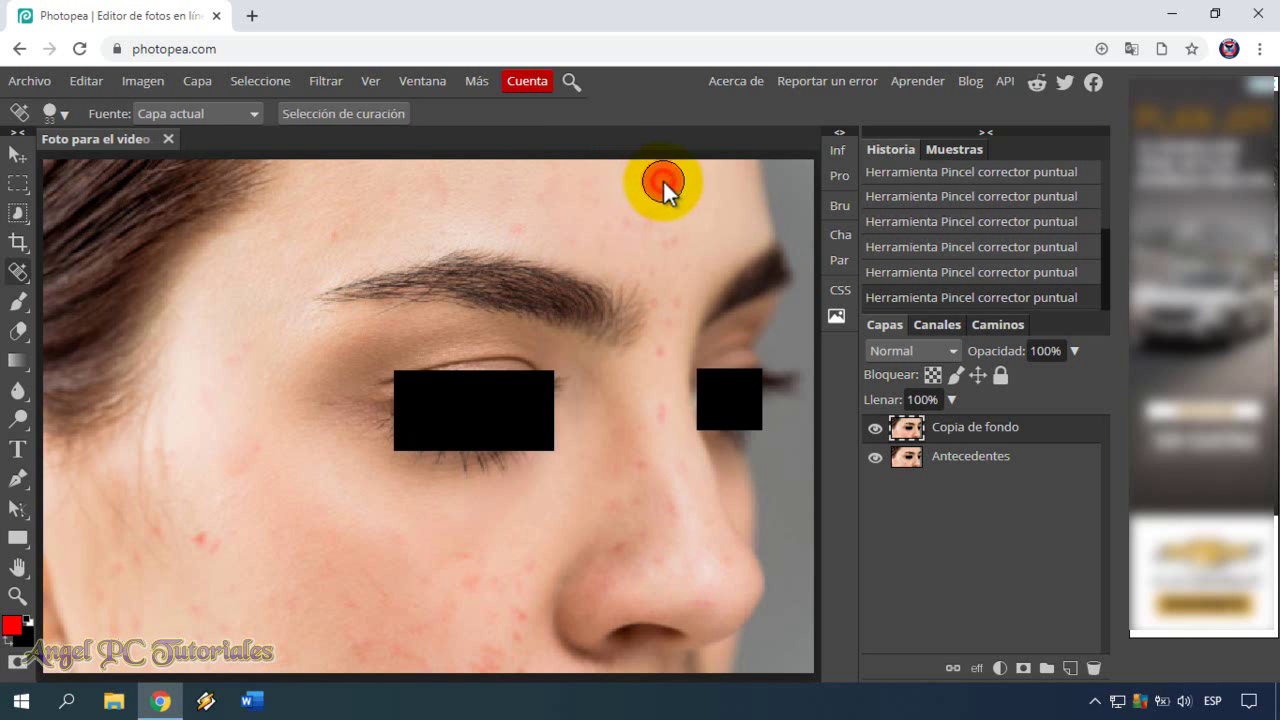
Heal remaining blemishes on the nose bridge, between the brows, lower cheek and upper eyelid.
left_click(202, 546)
left_click(523, 570)
left_click(472, 577)
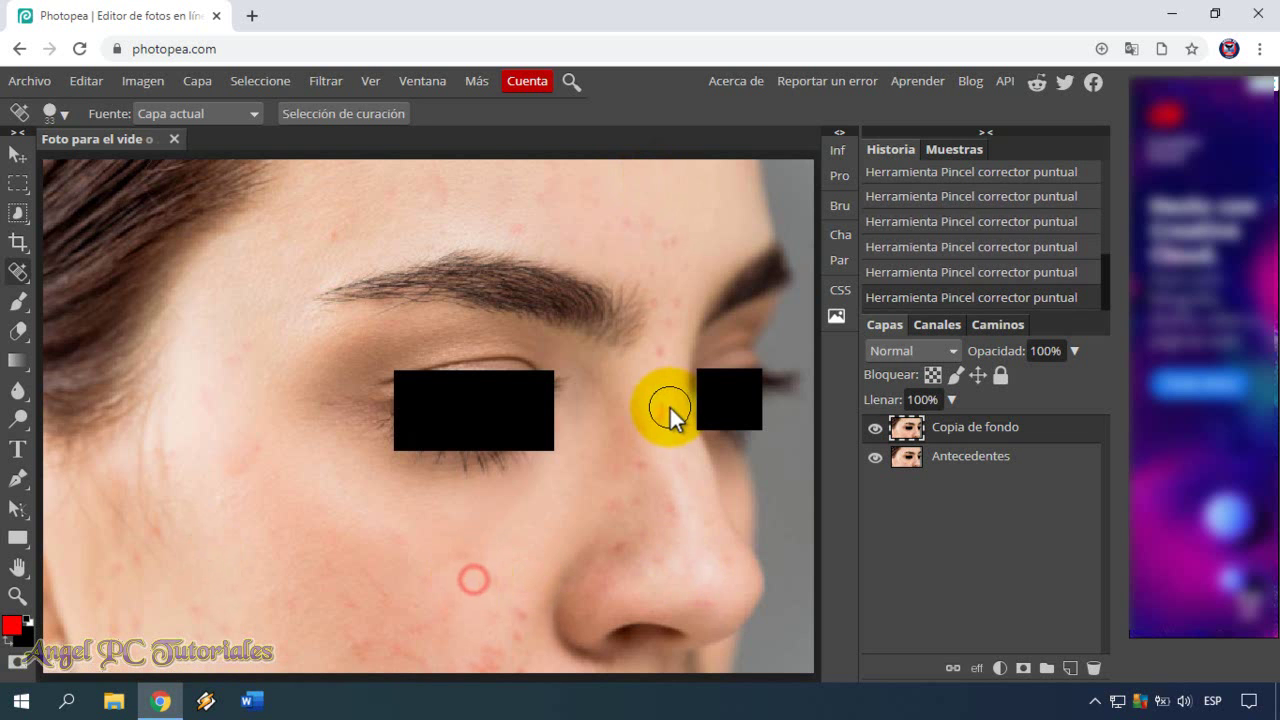
left_click(669, 407)
left_click(673, 251)
left_click(671, 311)
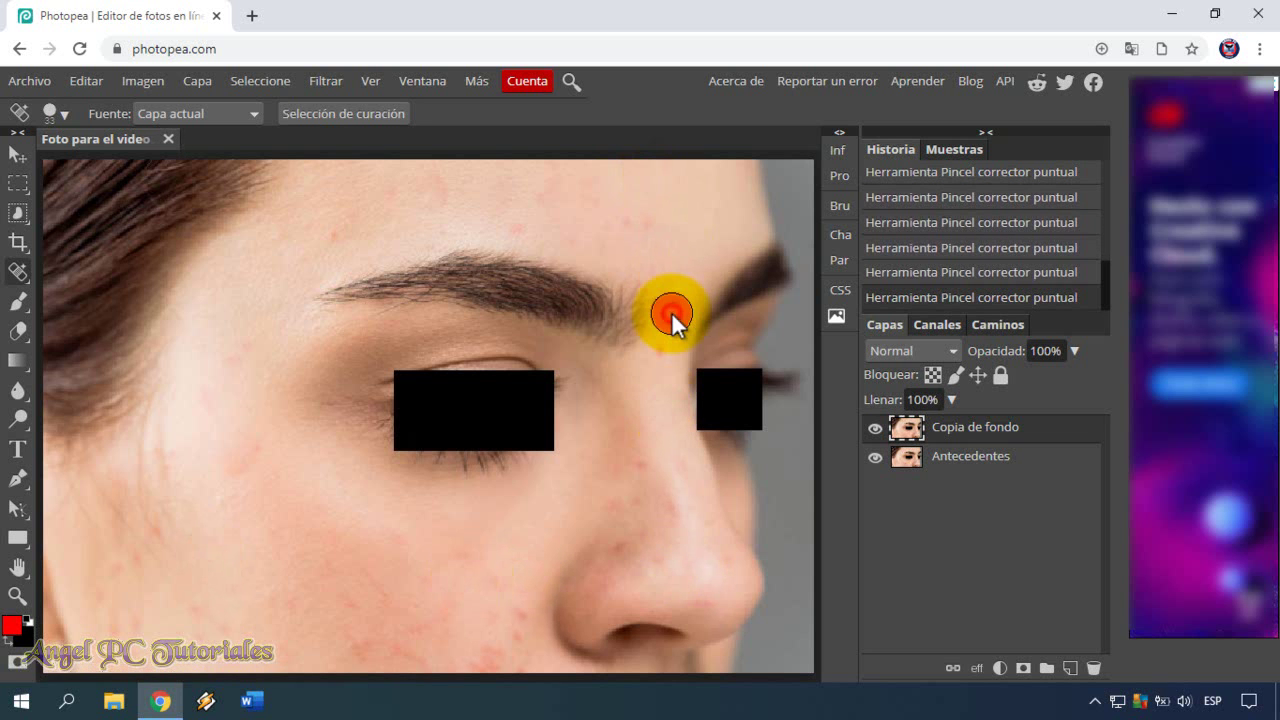
left_click(675, 320)
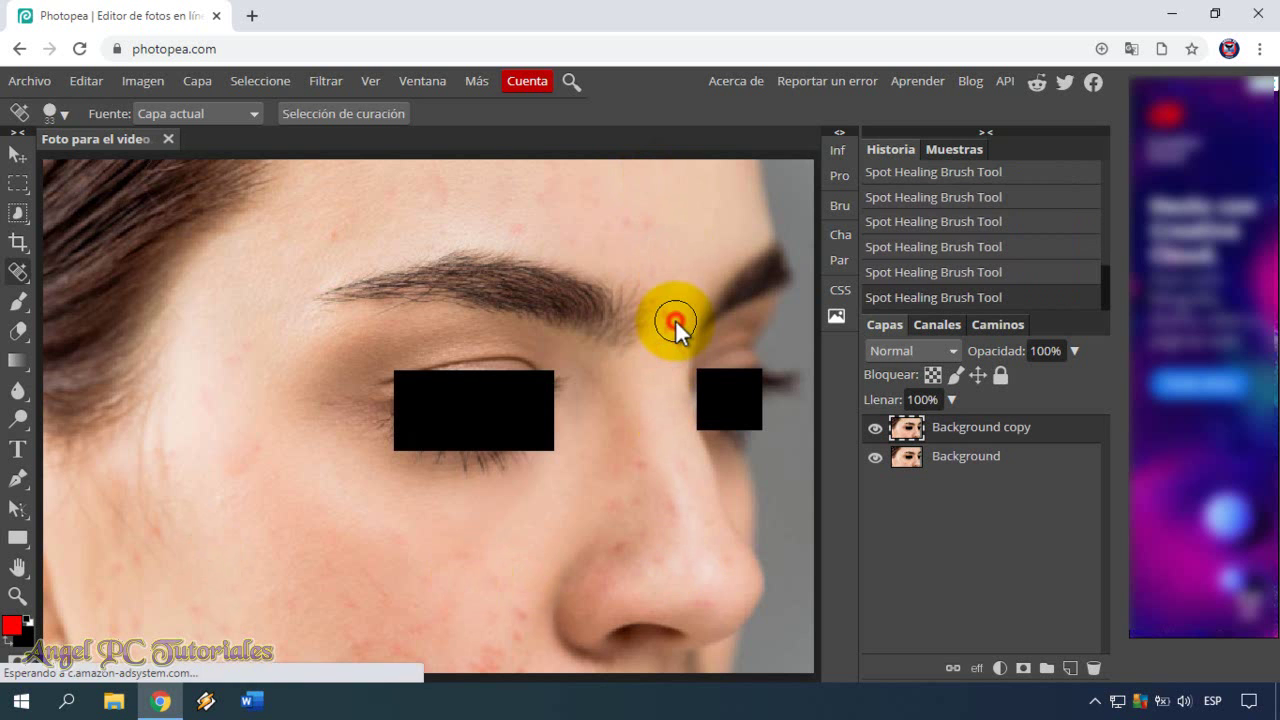
left_click(622, 548)
left_click(490, 656)
left_click(364, 646)
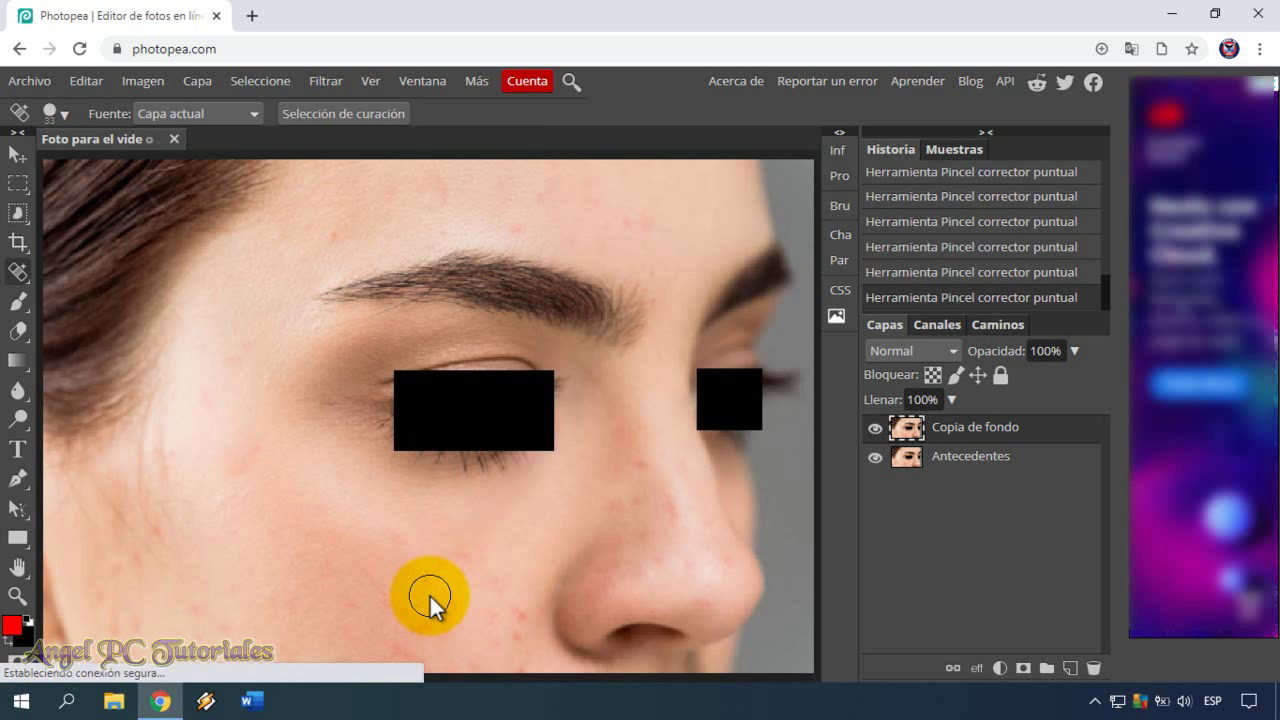
left_click(429, 594)
left_click_drag(470, 356, 484, 353)
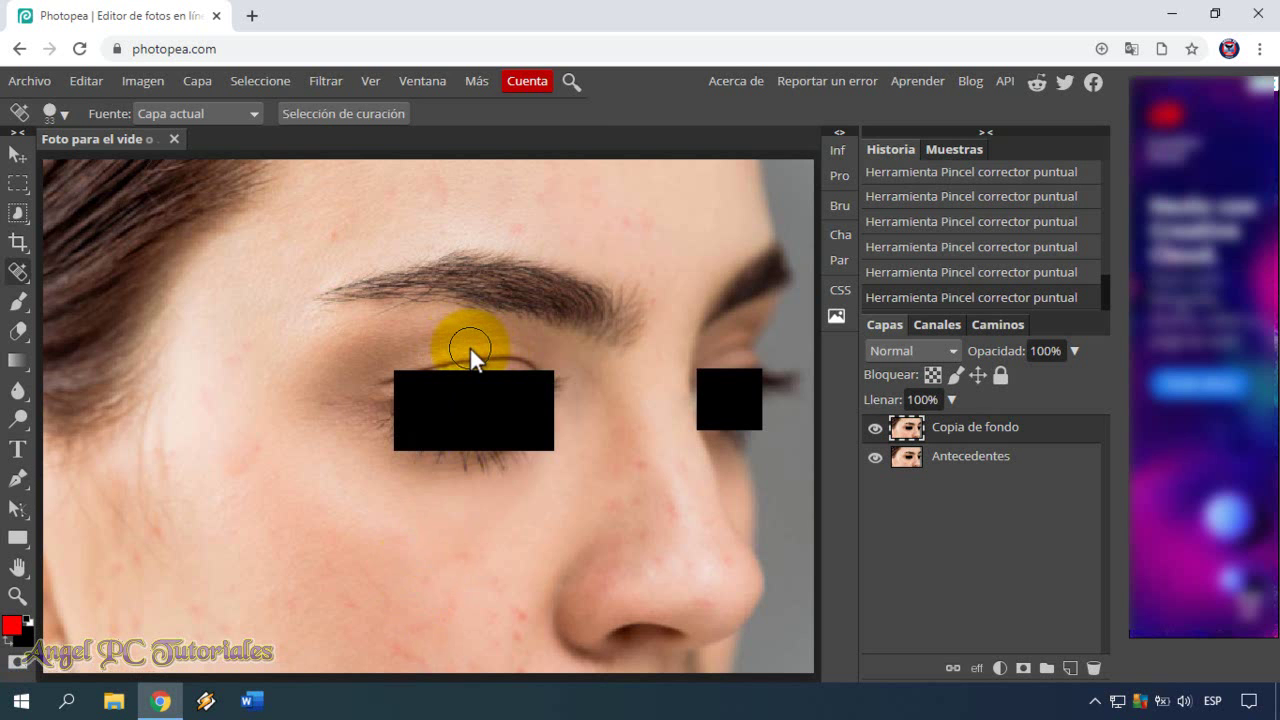
Shrink the Spot Healing Brush from 33 px to 4 px for tiny spots.
left_click(63, 110)
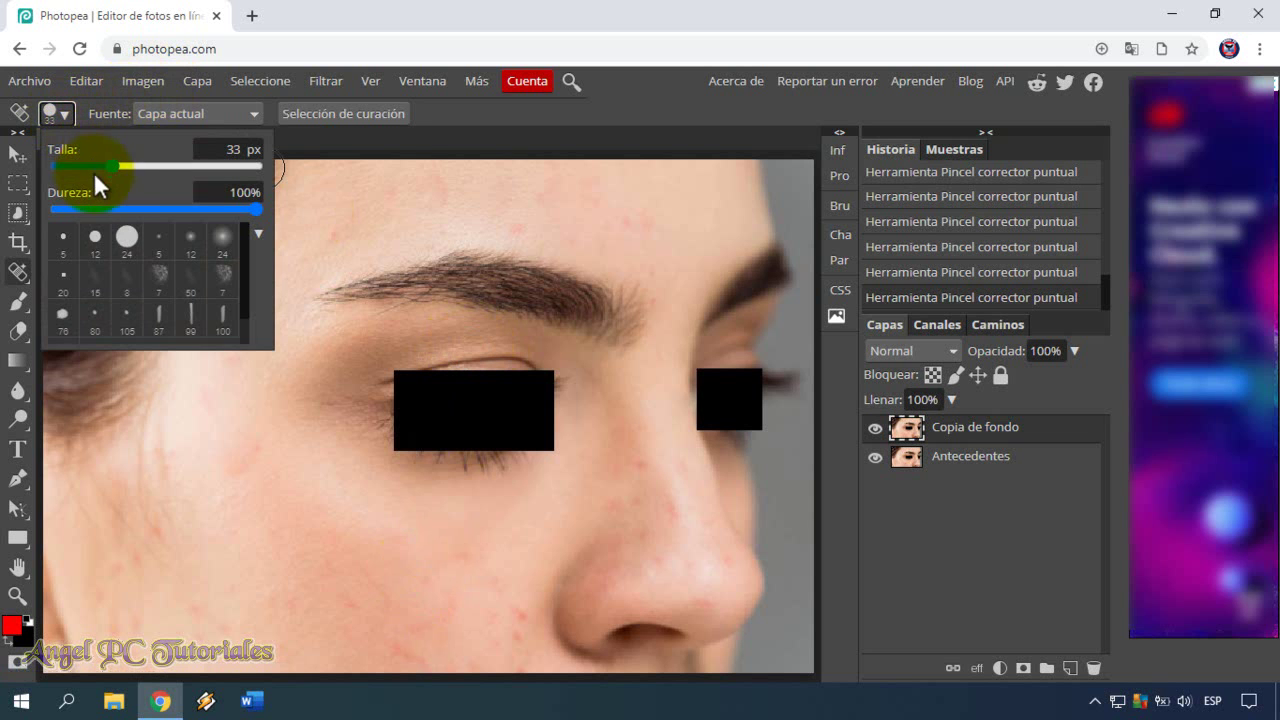
left_click(78, 162)
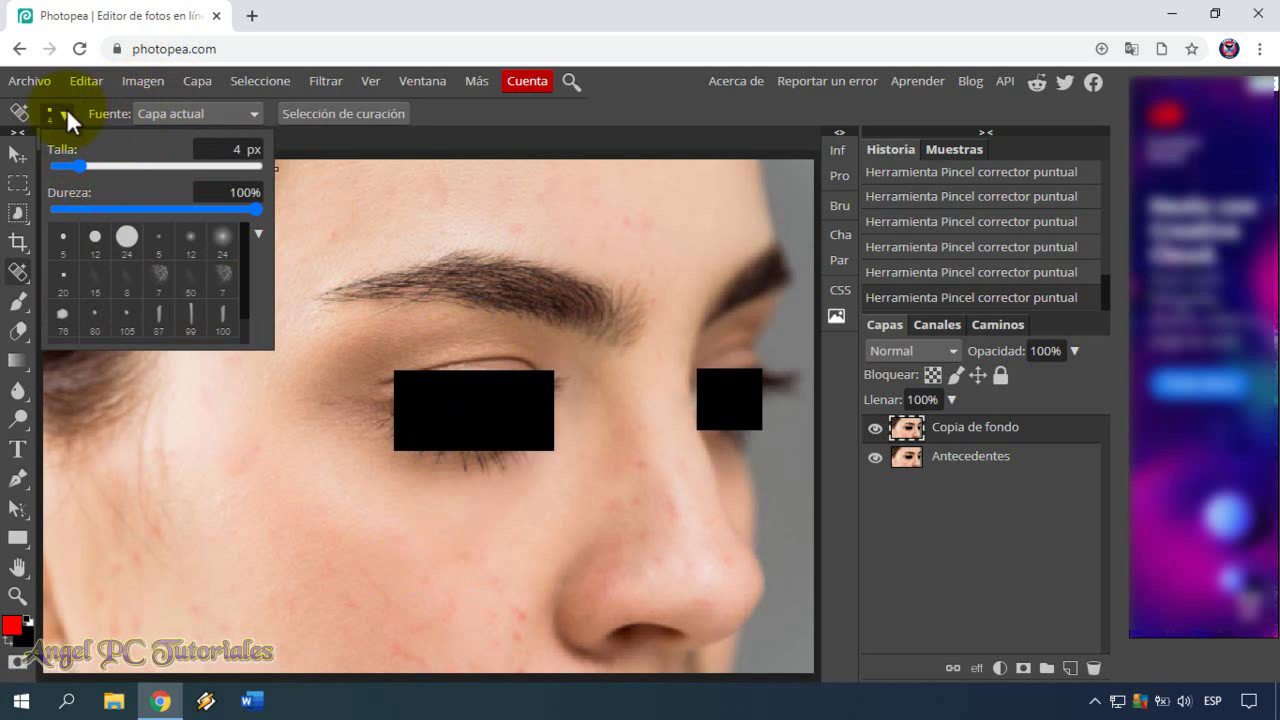
left_click(471, 142)
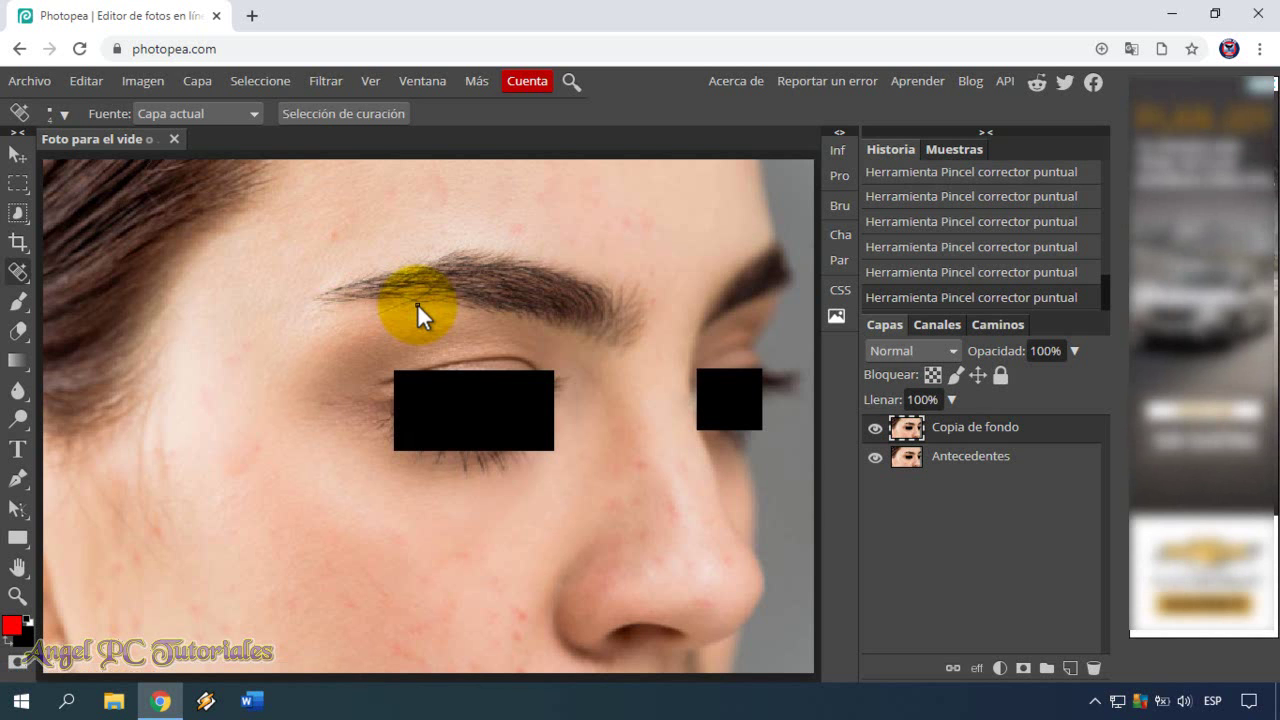
left_click(66, 113)
Enlarge the healing brush to 239 px.
left_click(199, 165)
left_click(174, 163)
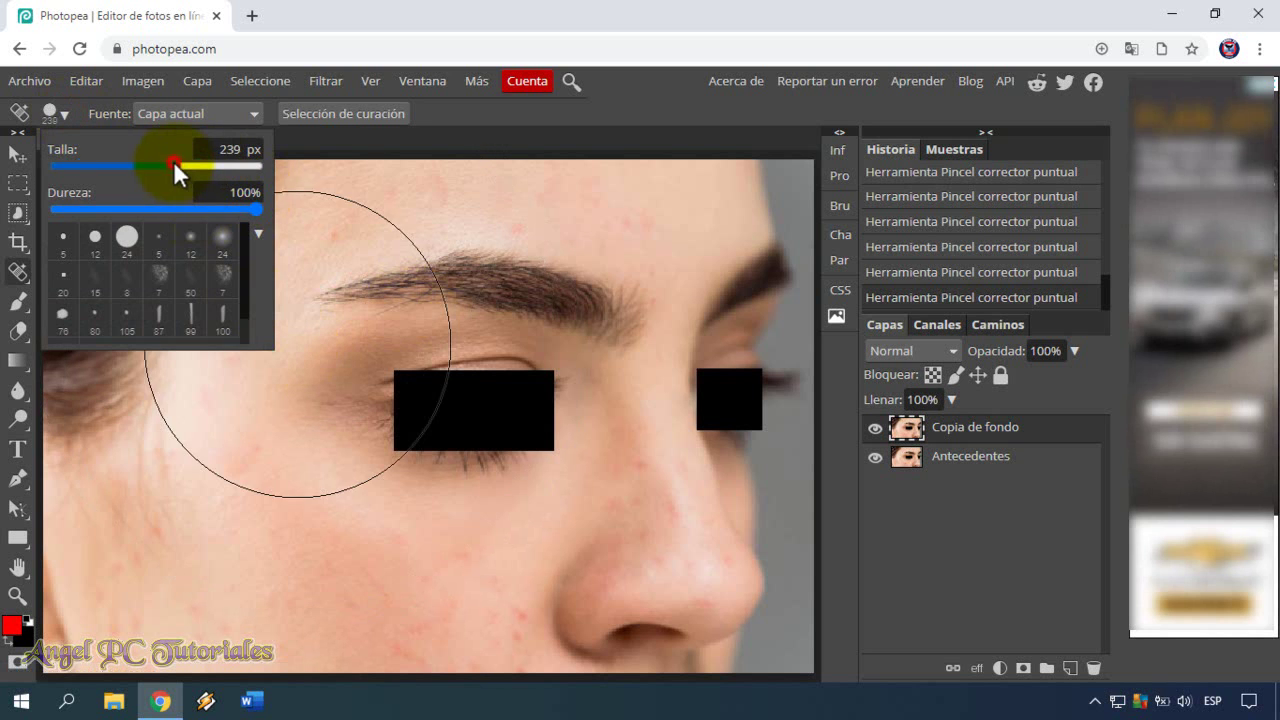
left_click(449, 131)
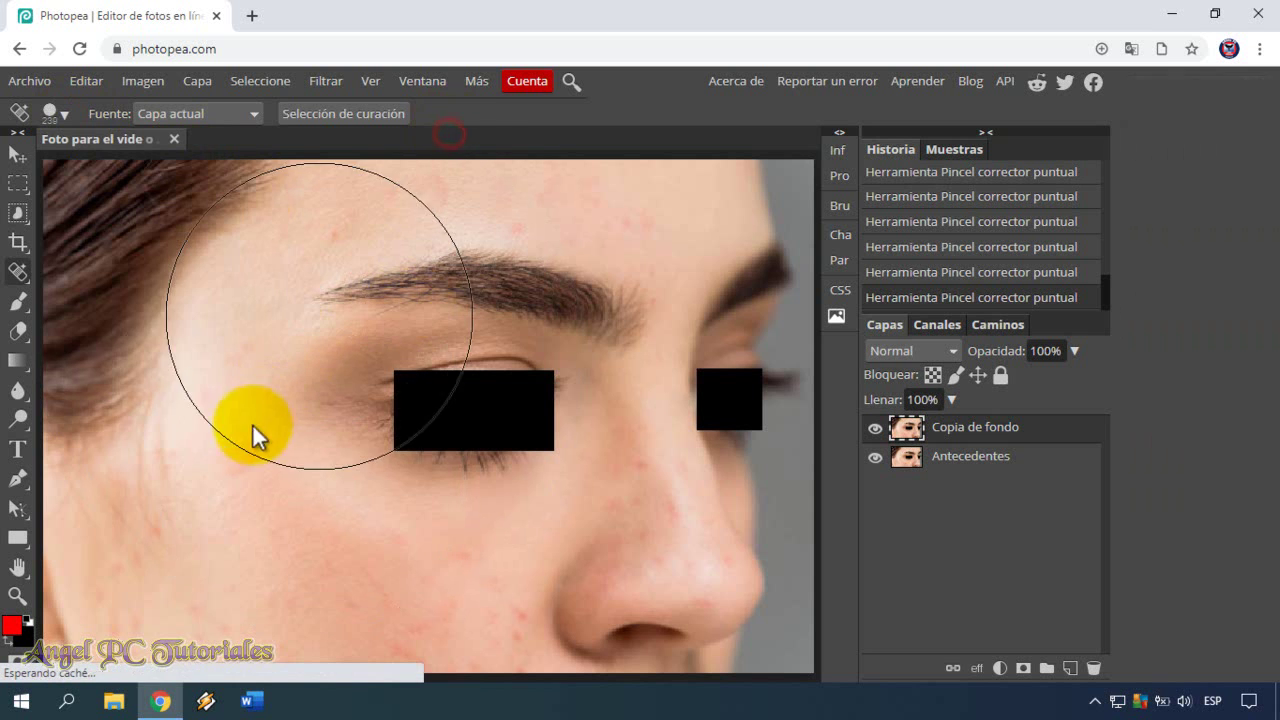
Heal a large area of the left cheek, then undo the smeared result.
left_click(223, 478)
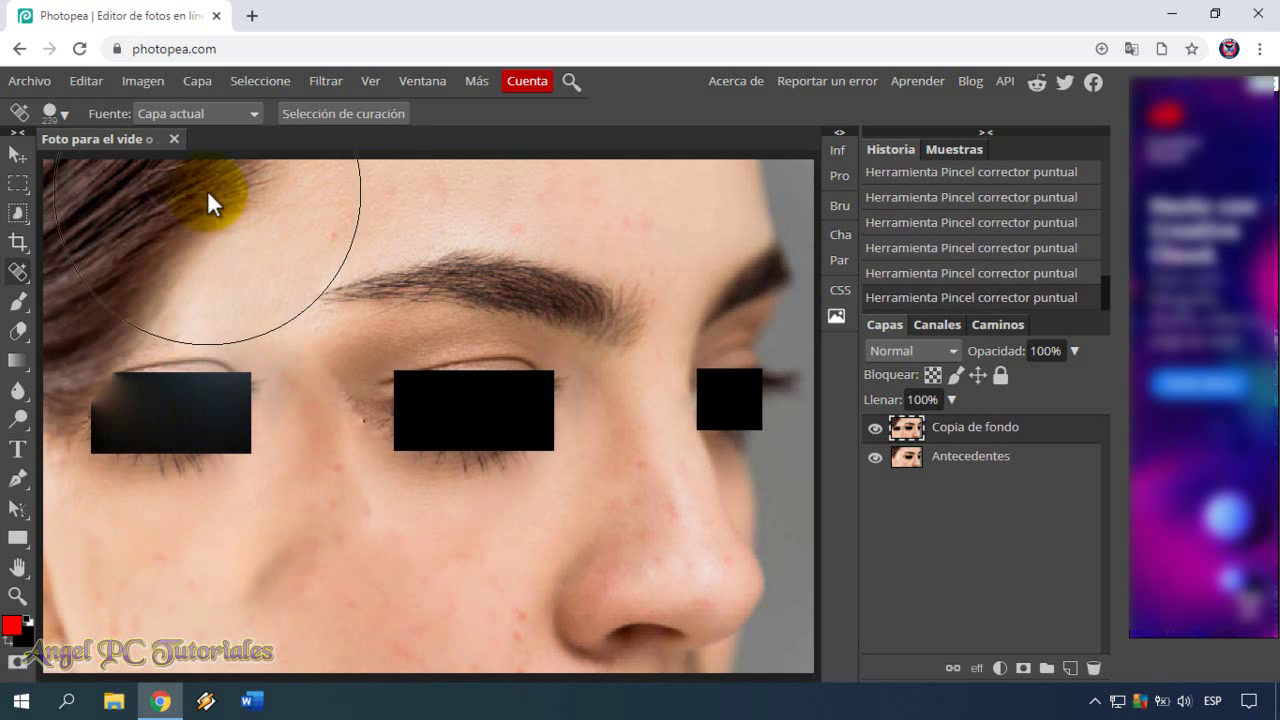
left_click(86, 79)
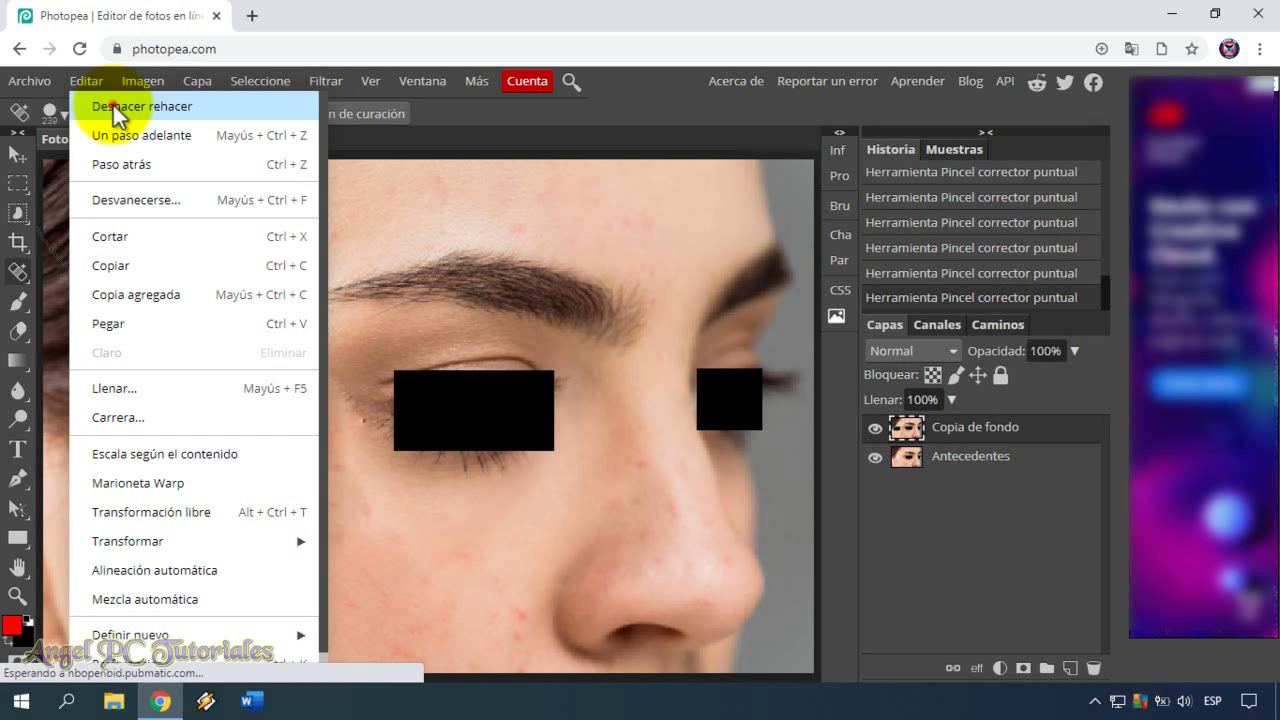
left_click(118, 106)
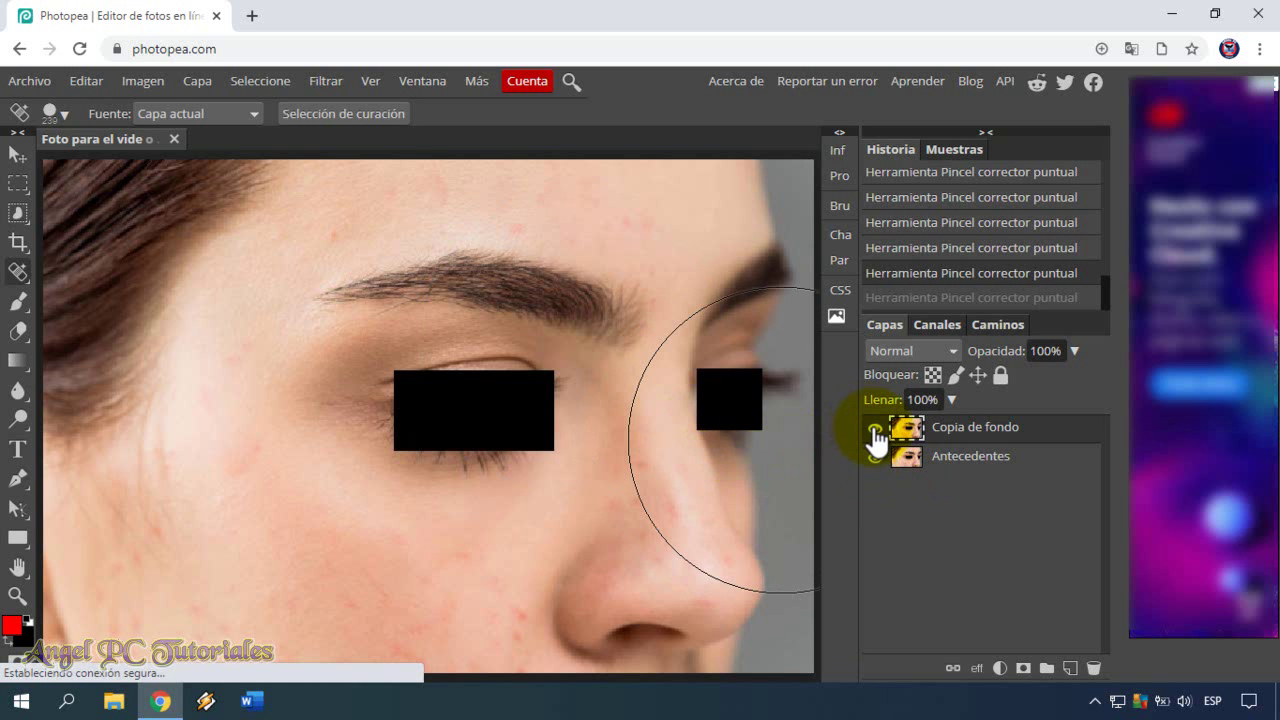
left_click(875, 432)
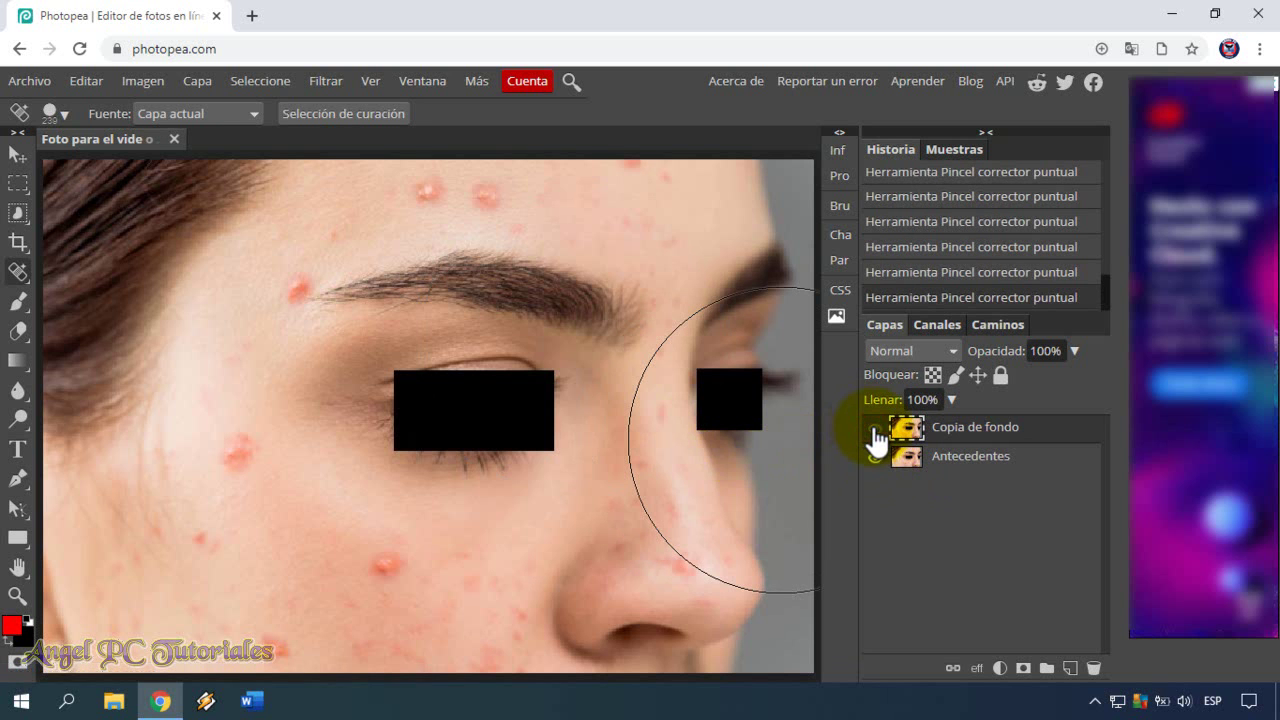
left_click(875, 432)
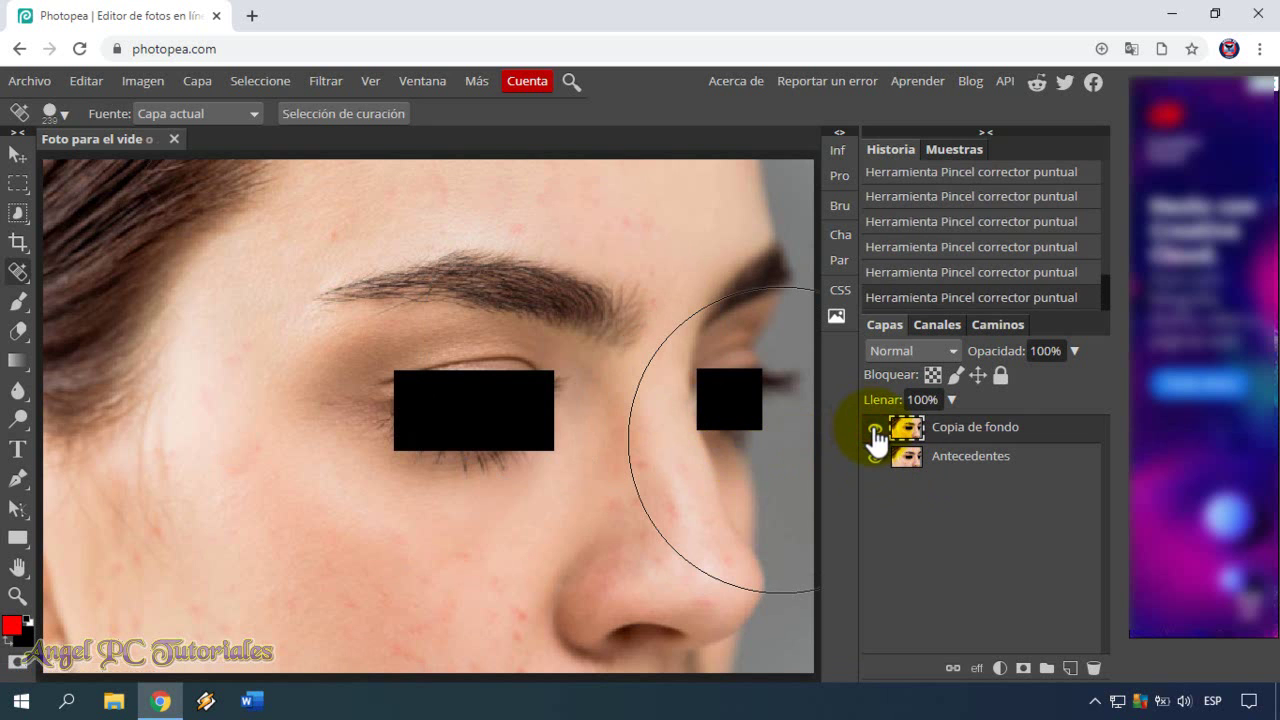
left_click(875, 430)
left_click(875, 432)
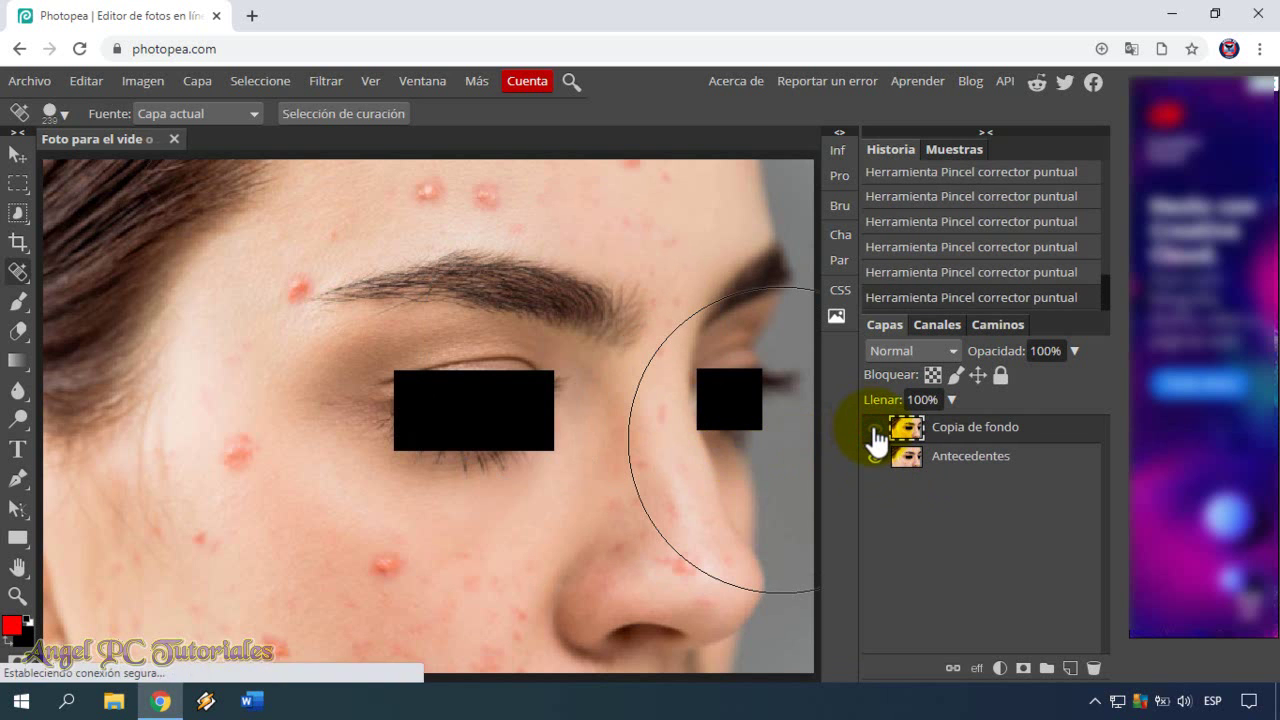
left_click(875, 432)
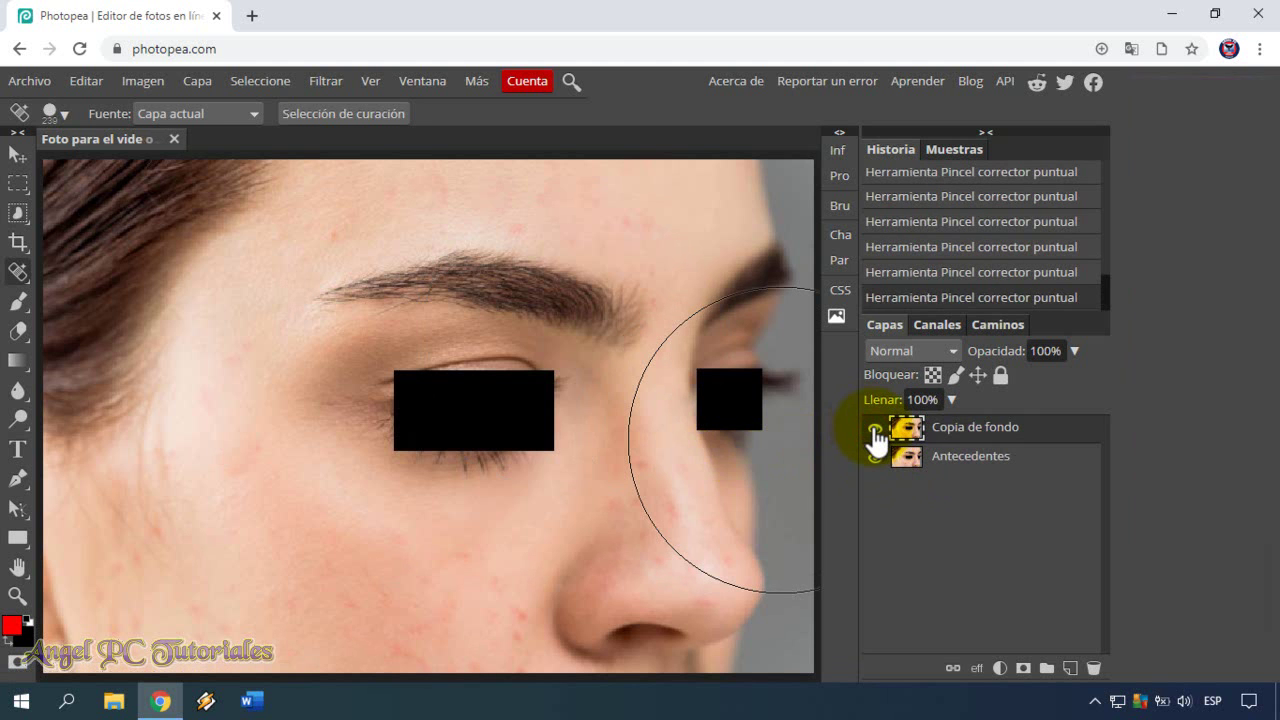
left_click(875, 432)
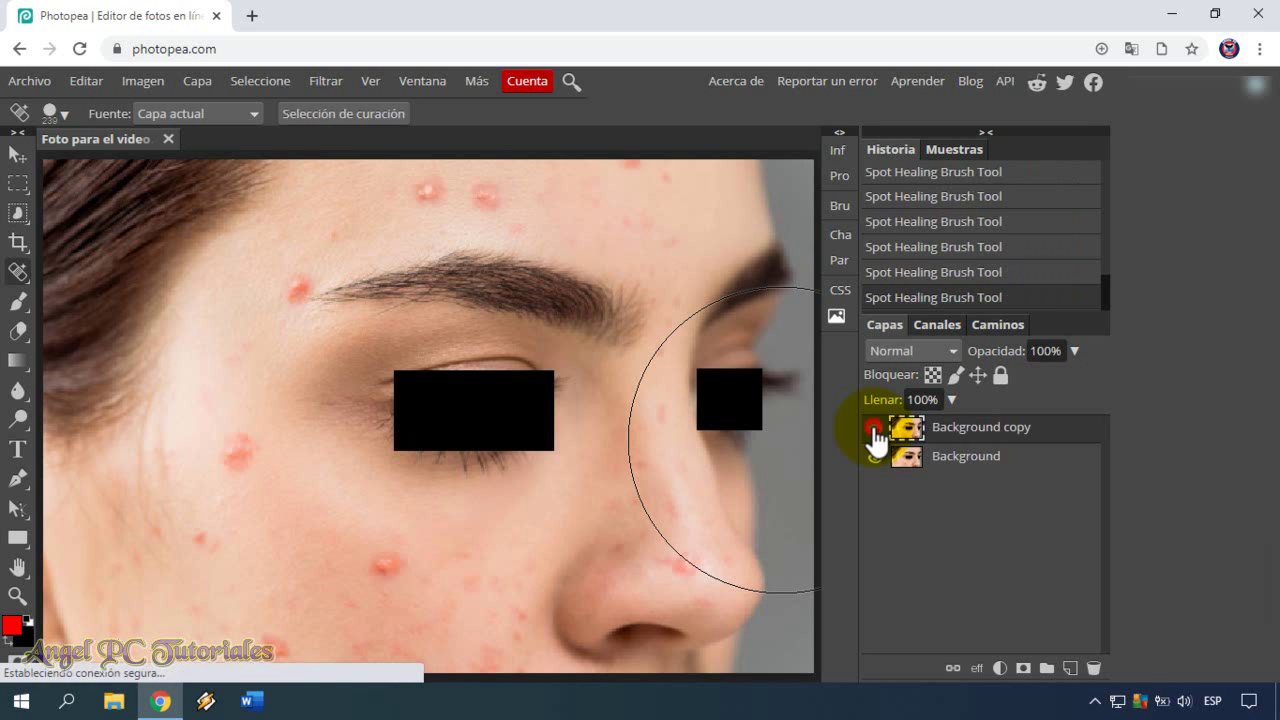
left_click(875, 432)
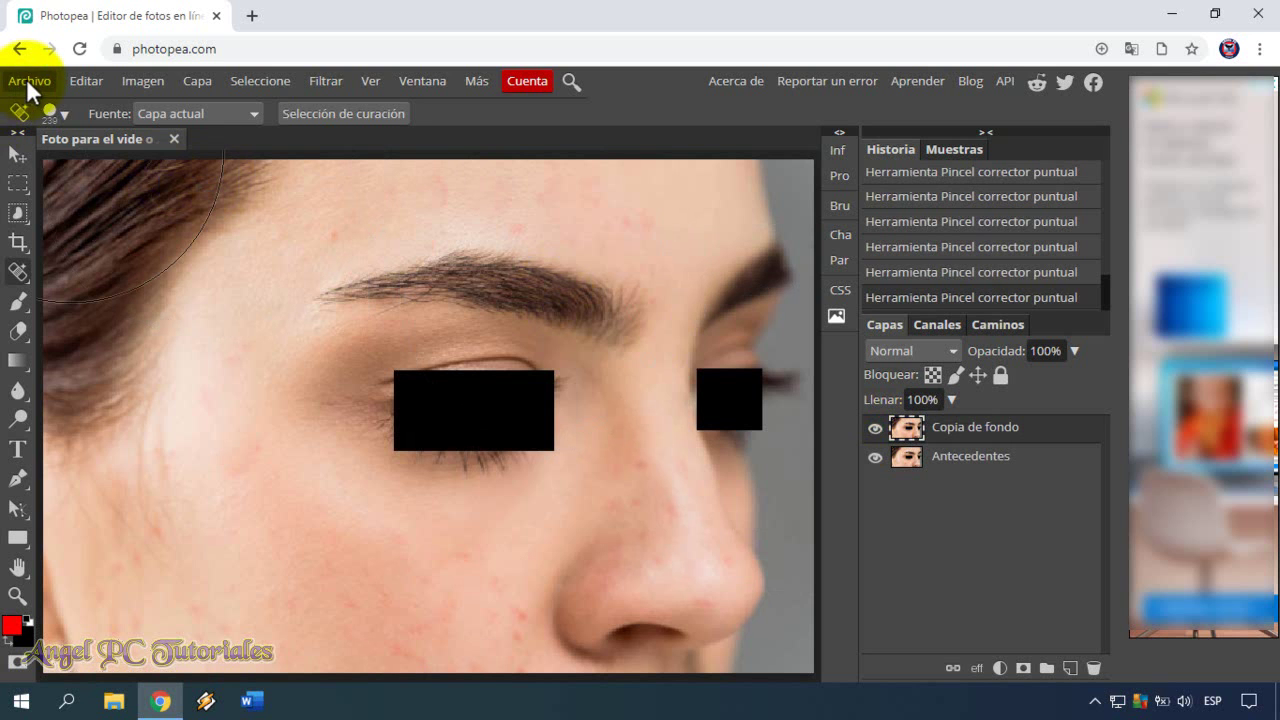
Export the retouched photo as a 600×400 PNG and save the download.
left_click(27, 81)
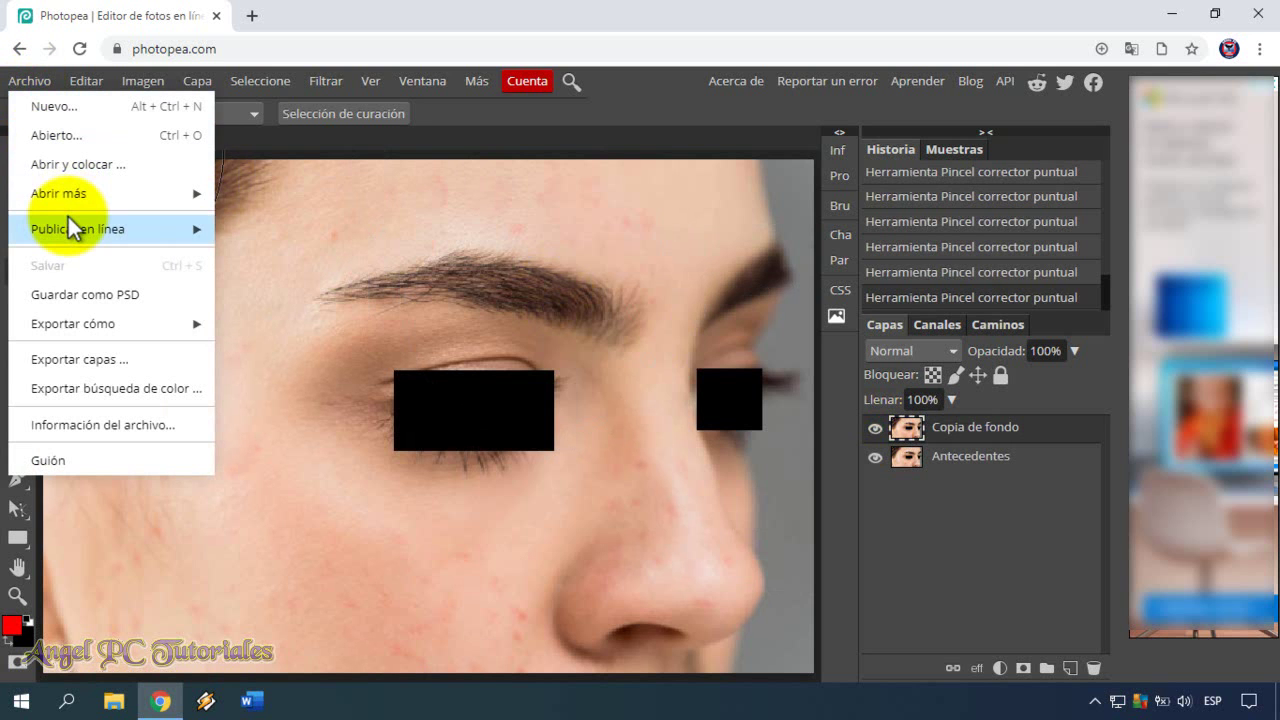
mouse_move(80, 323)
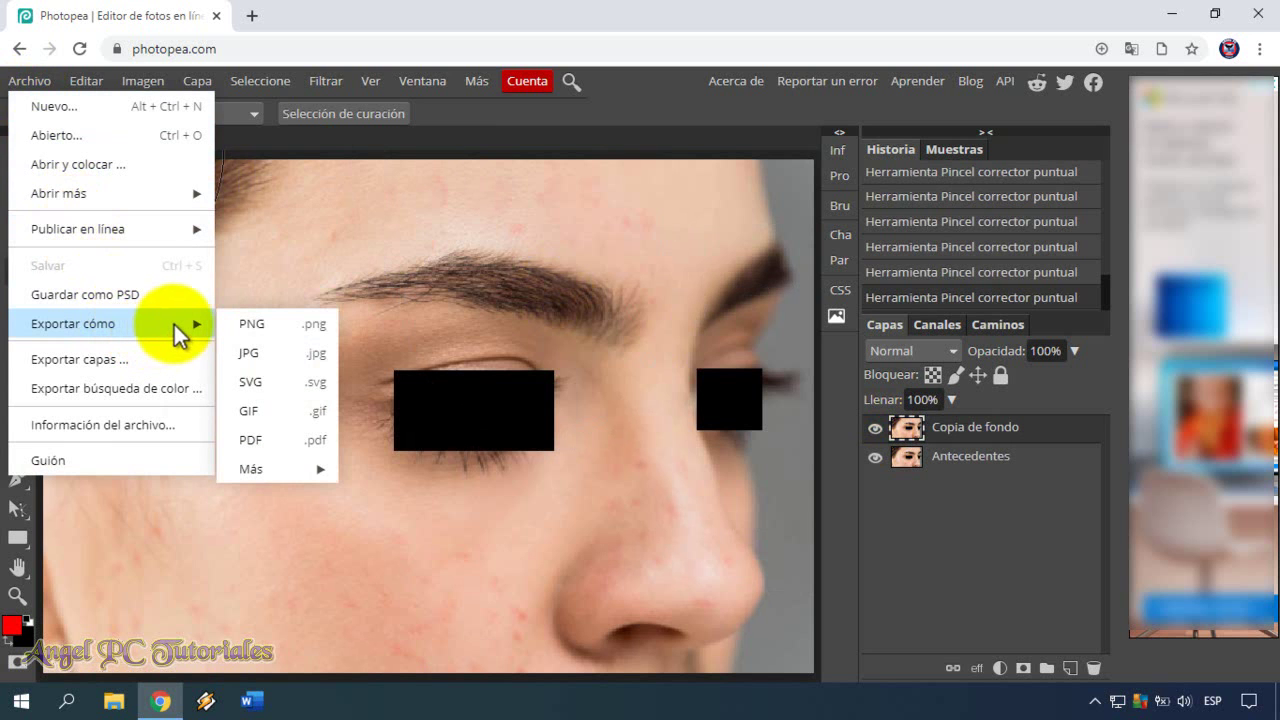
left_click(270, 331)
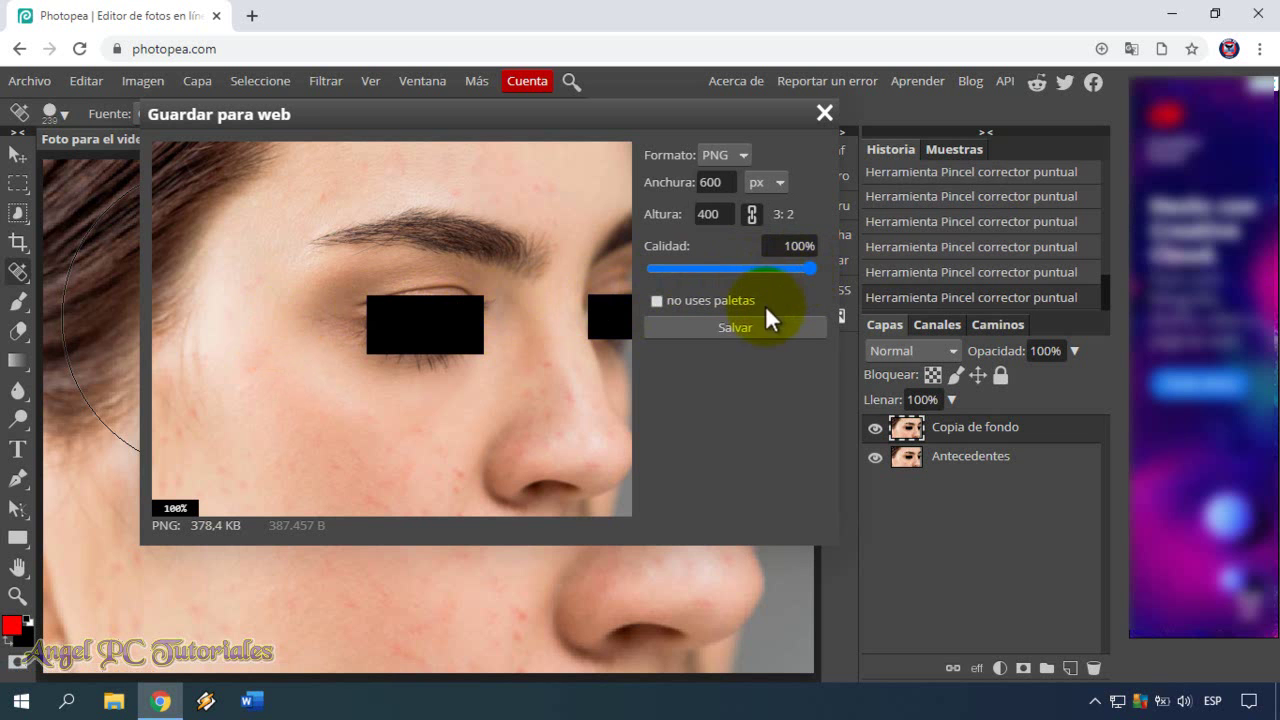
left_click(745, 331)
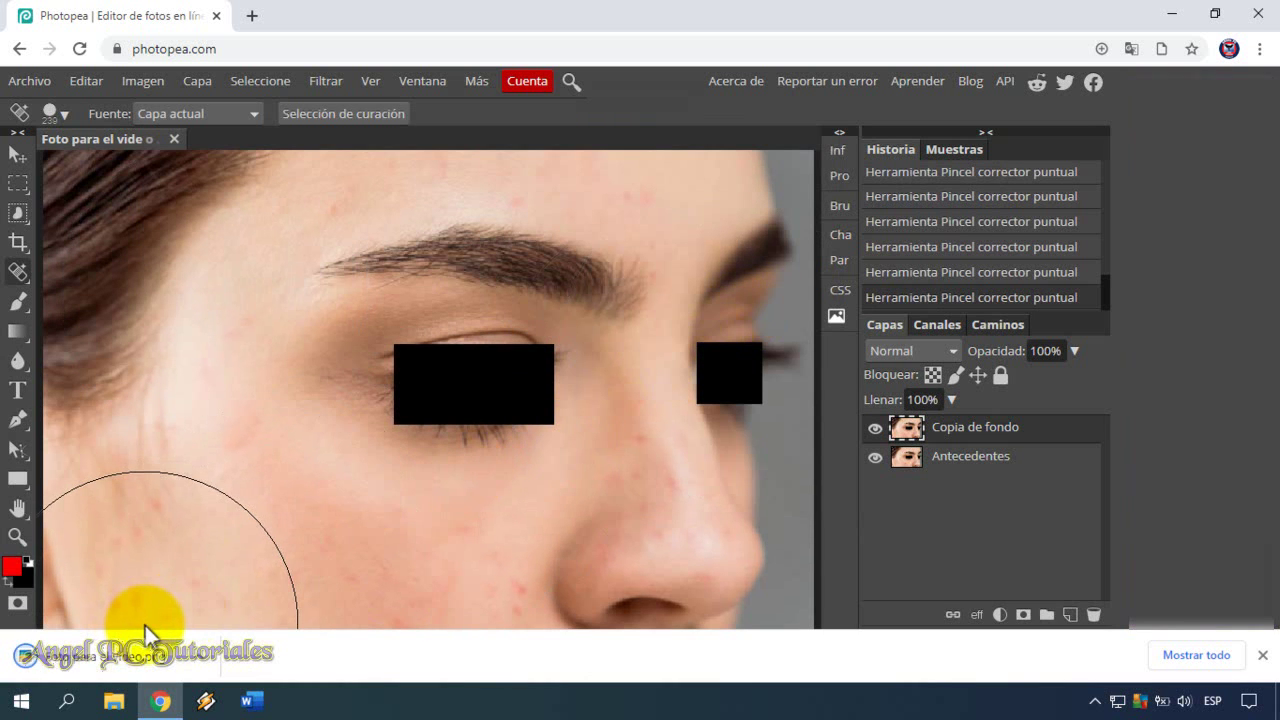
Show the downloaded 'Foto para el video' image in its Descargas folder.
left_click(197, 656)
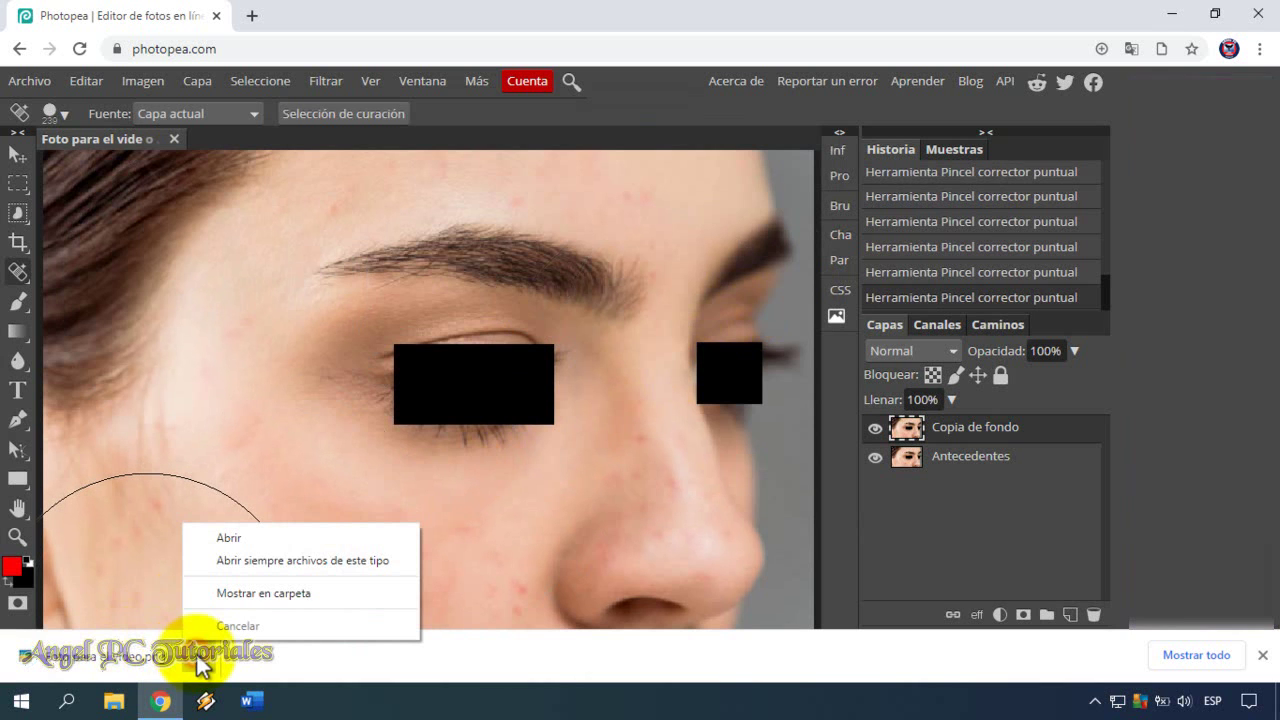
left_click(242, 593)
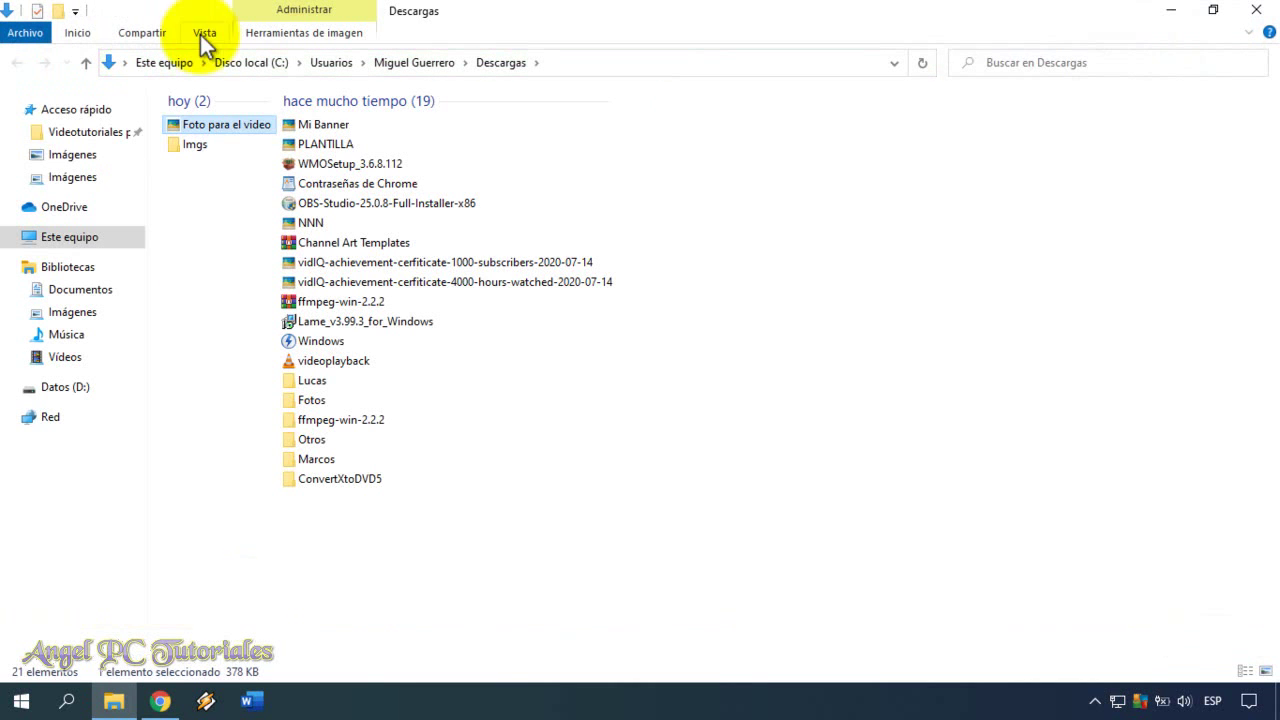
Preview the exported 'Foto para el video' image, close it, and return to Photopea.
left_click(234, 126)
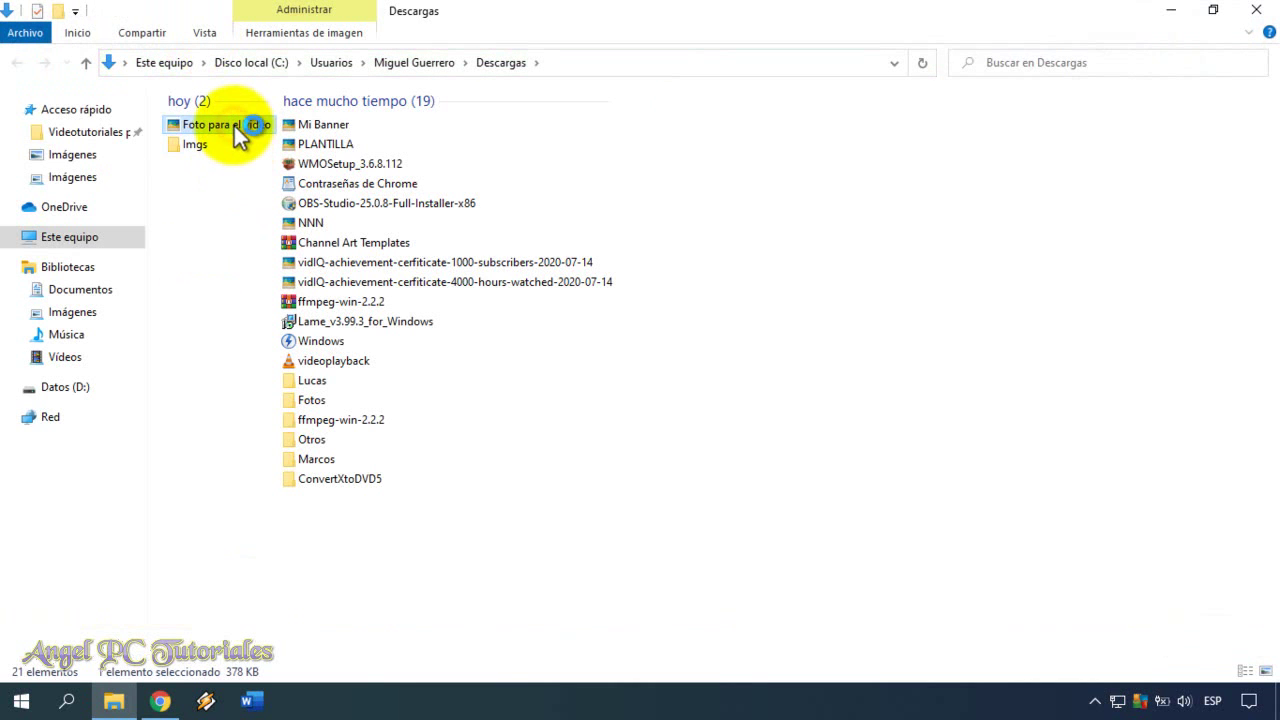
double_click(234, 126)
left_click(1262, 12)
left_click(229, 288)
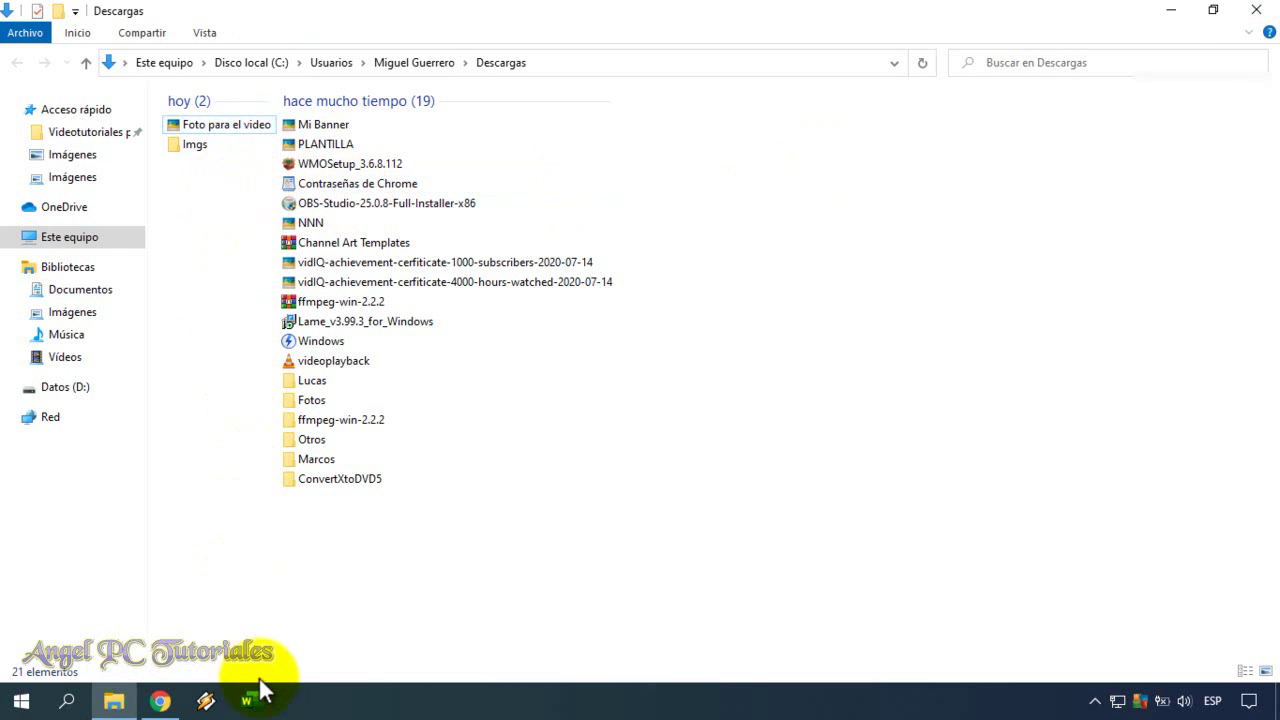
left_click(161, 703)
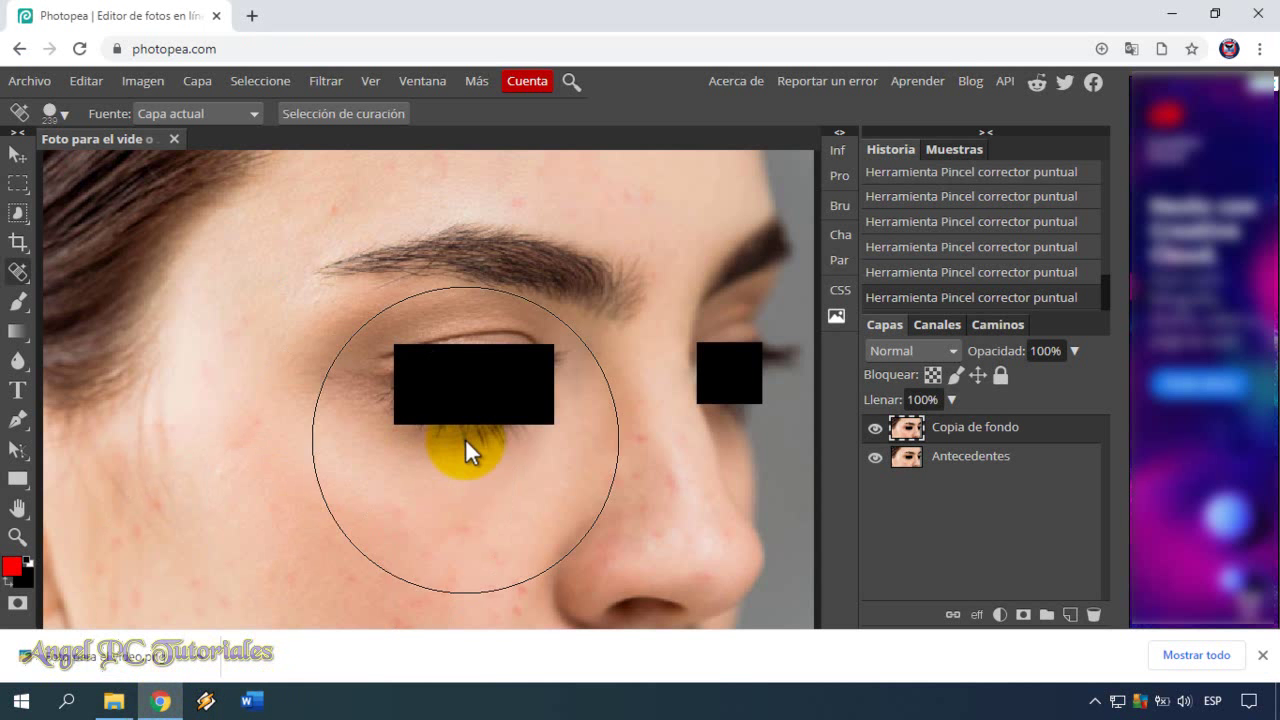